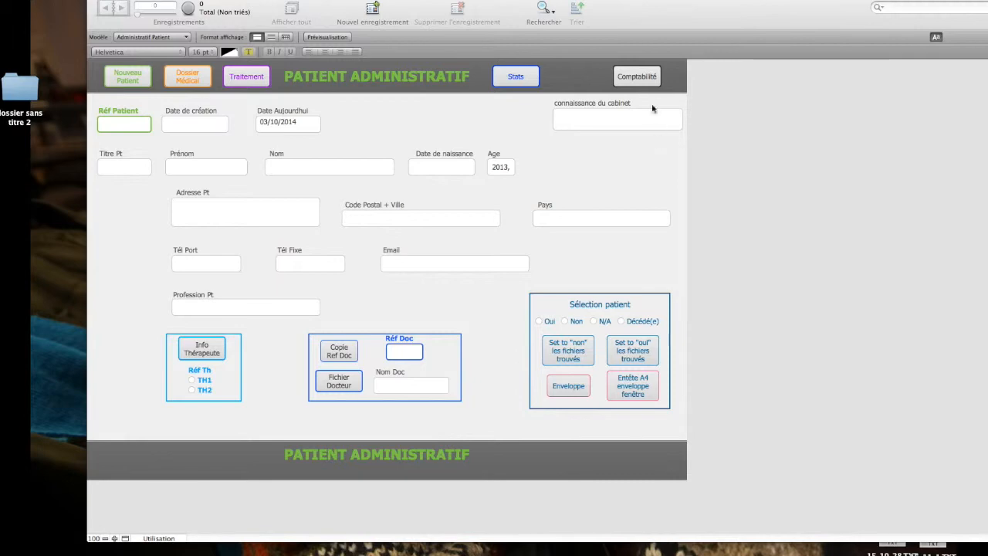
Open the Comptabilité table from the patient administration form and enlarge its window slightly.
{"action": "left_click", "coordinate": [622, 78]}
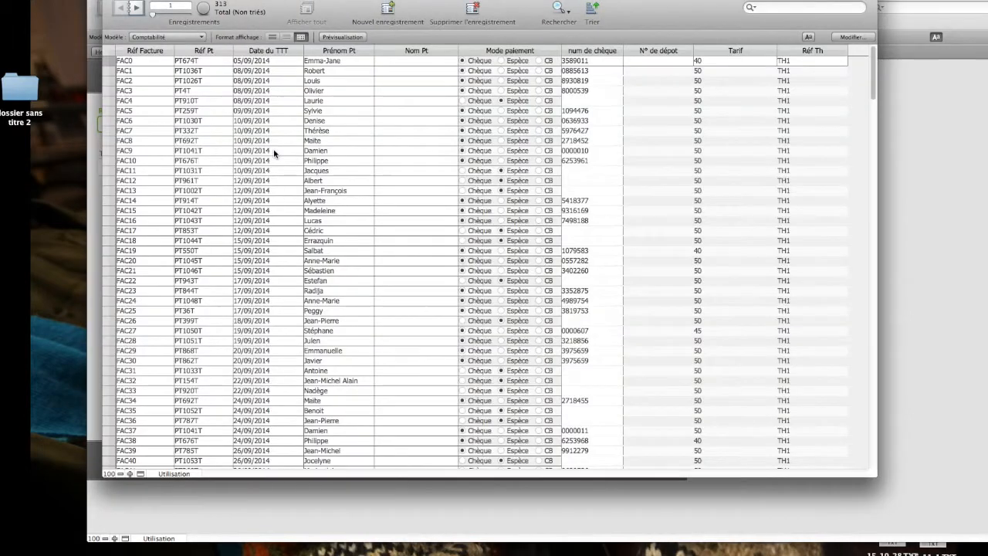
{"action": "left_click", "coordinate": [348, 211]}
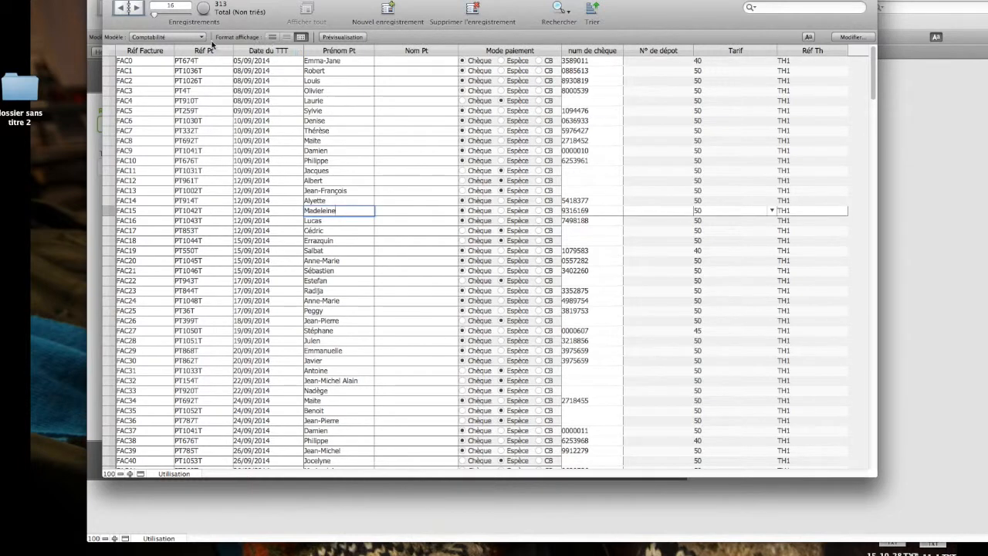
{"action": "left_click", "coordinate": [187, 38]}
{"action": "left_click", "coordinate": [173, 28]}
{"action": "left_click", "coordinate": [177, 37]}
{"action": "left_click", "coordinate": [162, 46]}
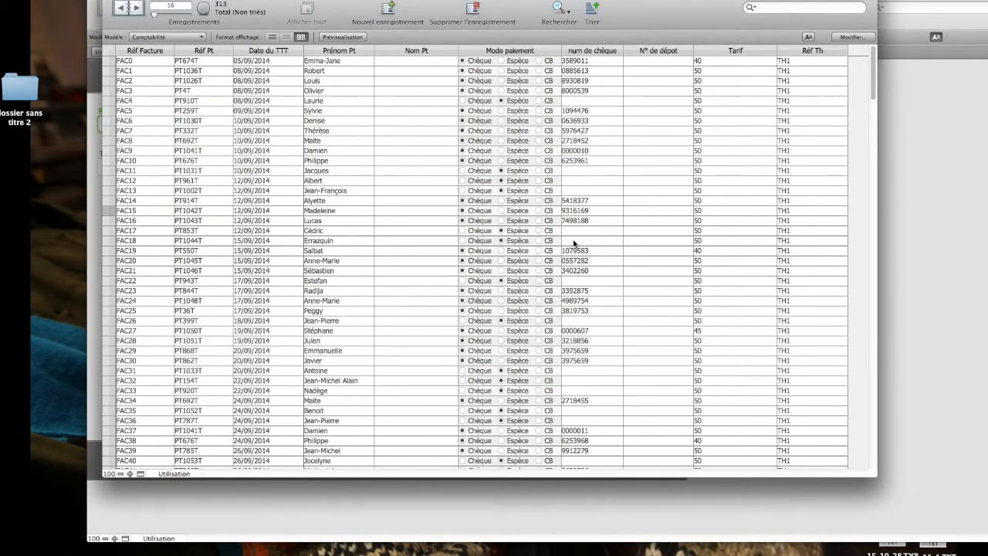
{"action": "left_click_drag", "start_coordinate": [878, 477], "coordinate": [886, 503]}
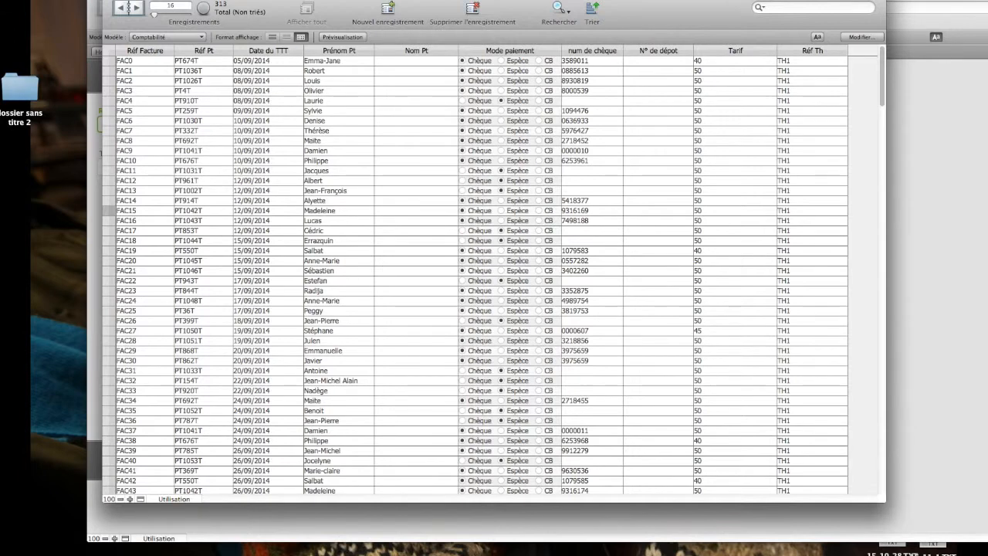
{"action": "left_click", "coordinate": [122, 0]}
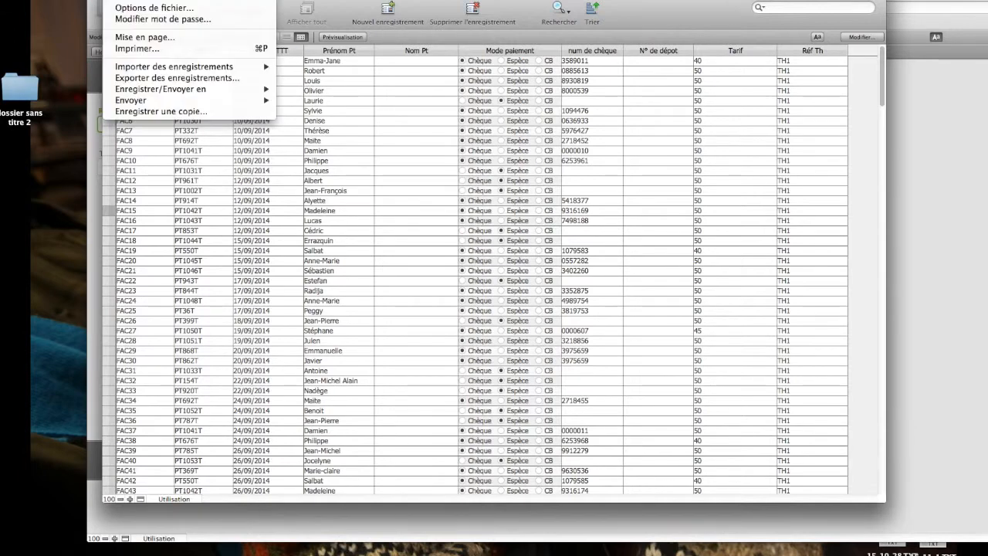
{"action": "left_click", "coordinate": [162, 79]}
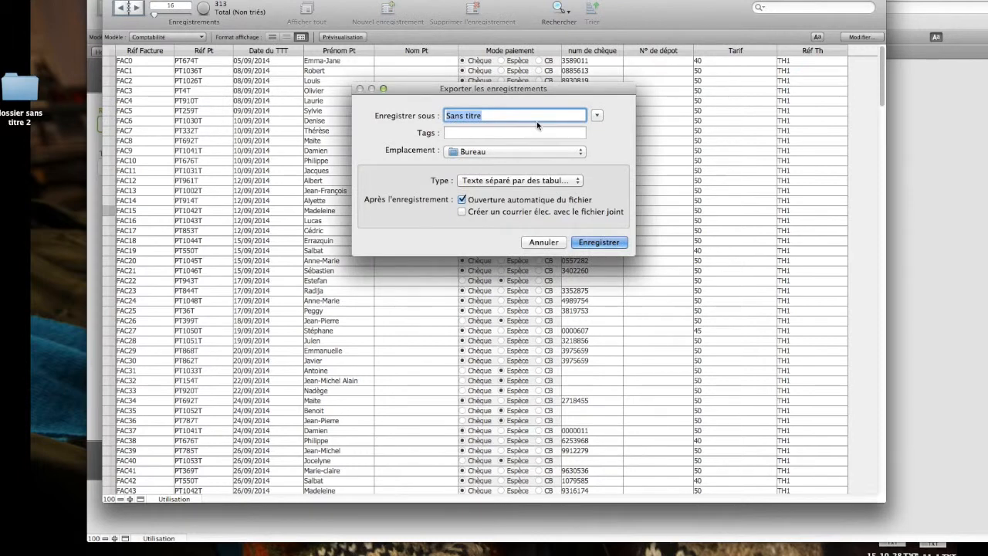
{"action": "left_click", "coordinate": [543, 243]}
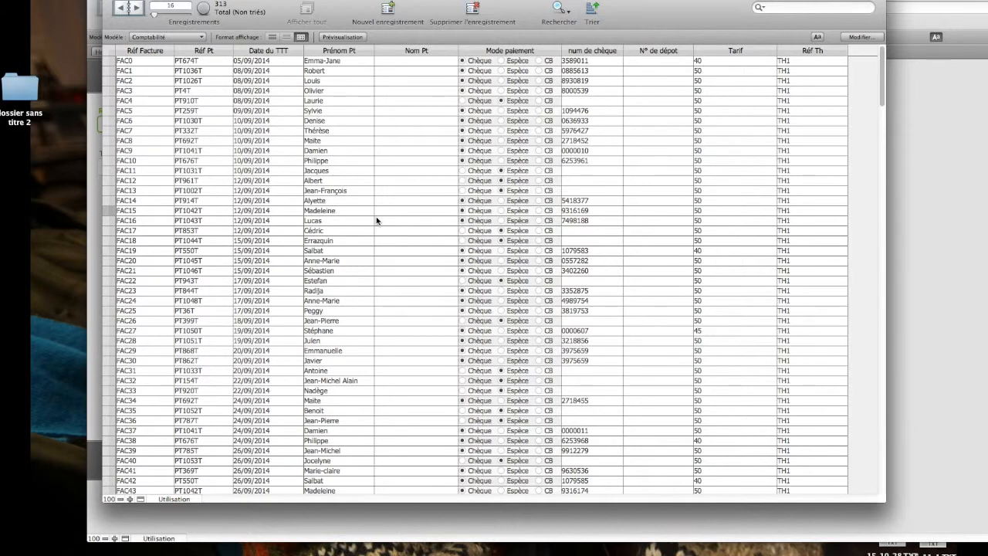
Find all accounting records whose treatment date (Date du TTT) falls in 2014.
{"action": "left_click", "coordinate": [560, 11]}
{"action": "left_click", "coordinate": [256, 63]}
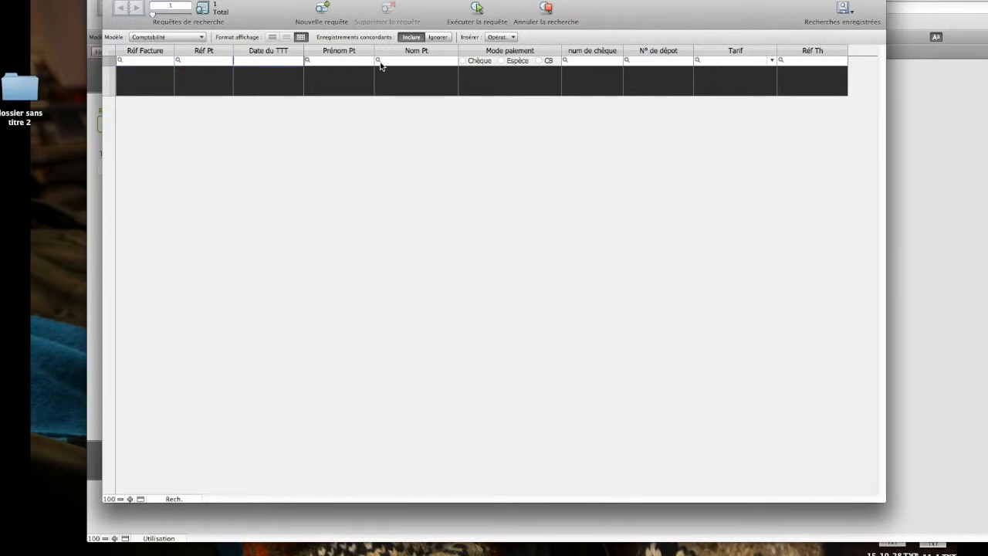
{"action": "type", "text": "2014"}
{"action": "key", "text": "Return"}
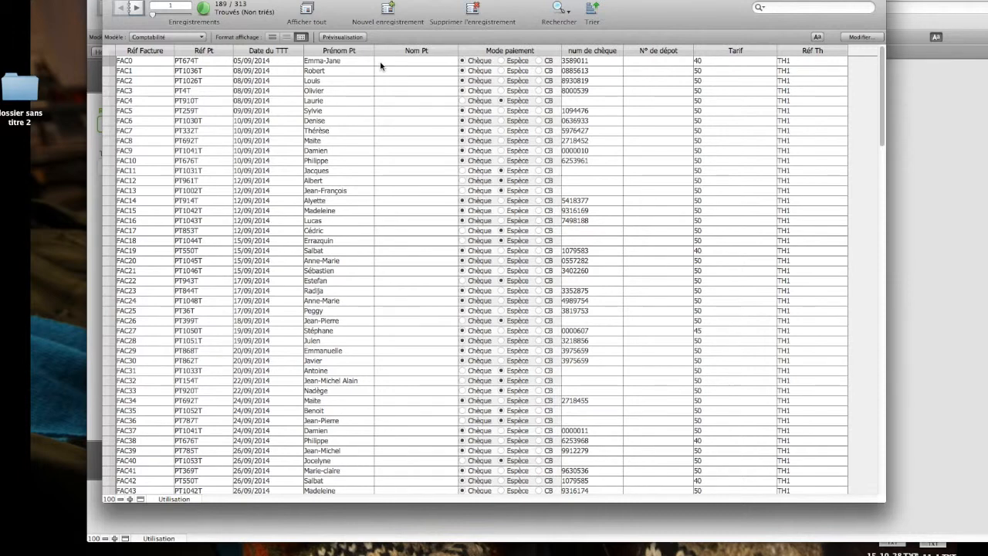
Find the accounting records with a Date du TTT of 09/2014 and look through the list.
{"action": "left_click", "coordinate": [561, 12]}
{"action": "left_click", "coordinate": [276, 68]}
{"action": "type", "text": "09"}
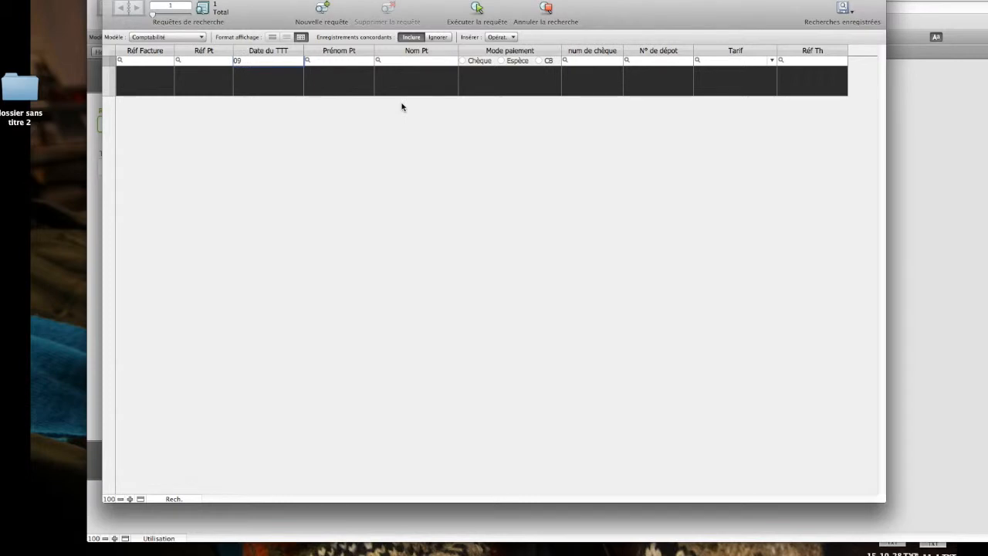
{"action": "type", "text": "/2014"}
{"action": "key", "text": "Return"}
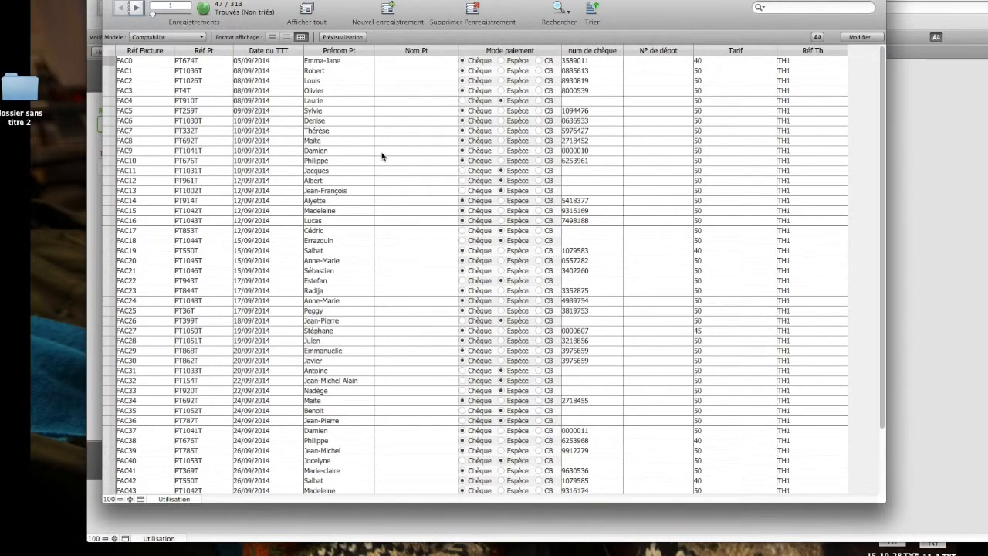
{"action": "scroll", "coordinate": [381, 156], "scroll_direction": "down", "scroll_amount": 3}
{"action": "scroll", "coordinate": [381, 156], "scroll_direction": "up", "scroll_amount": 2}
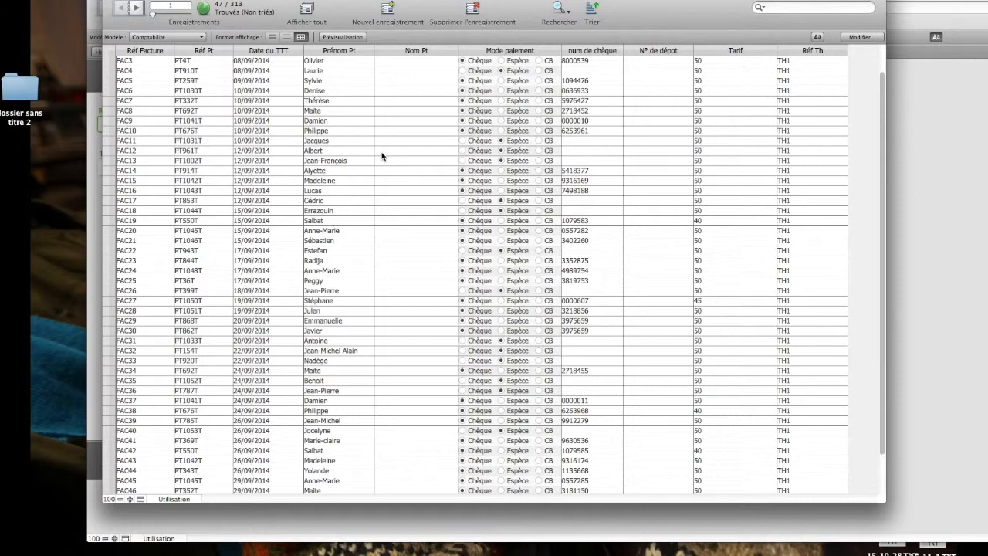
Run a new search for the records with 2014 as Date du TTT.
{"action": "left_click", "coordinate": [560, 11]}
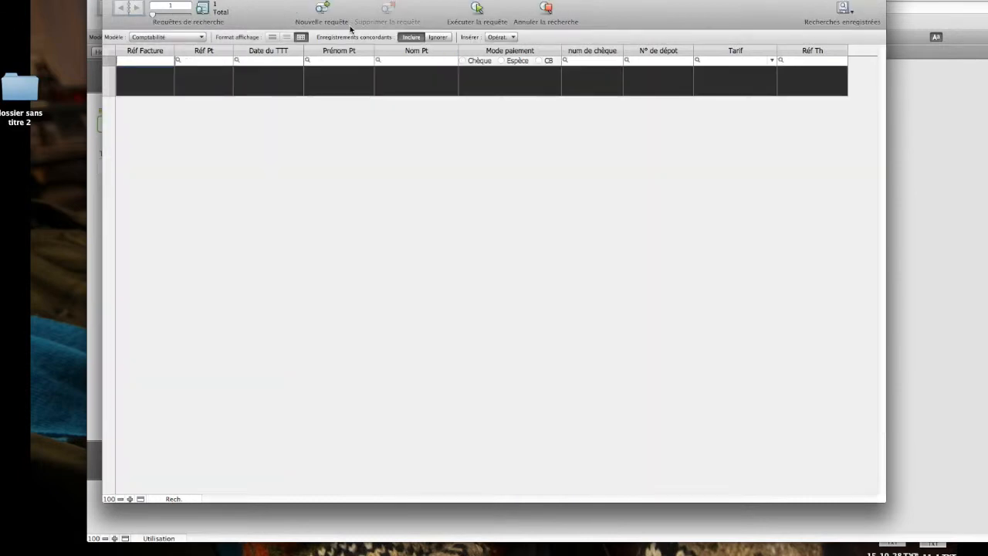
{"action": "left_click", "coordinate": [285, 62]}
{"action": "type", "text": "2014"}
{"action": "key", "text": "Return"}
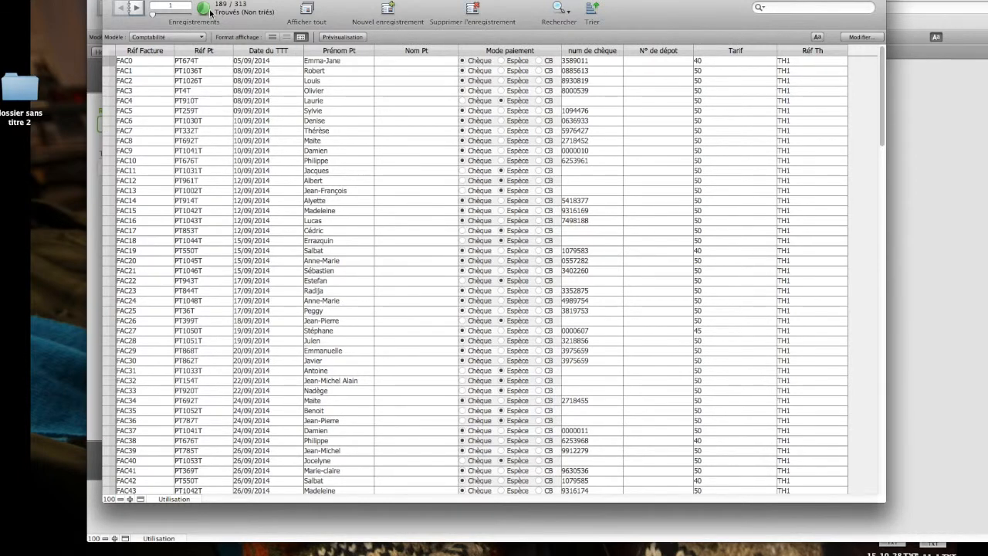
Set up a record export named "demo exportation 2014" as an Excel workbook (.xlsx), opened automatically, with field names as the first row.
{"action": "left_click", "coordinate": [121, 0]}
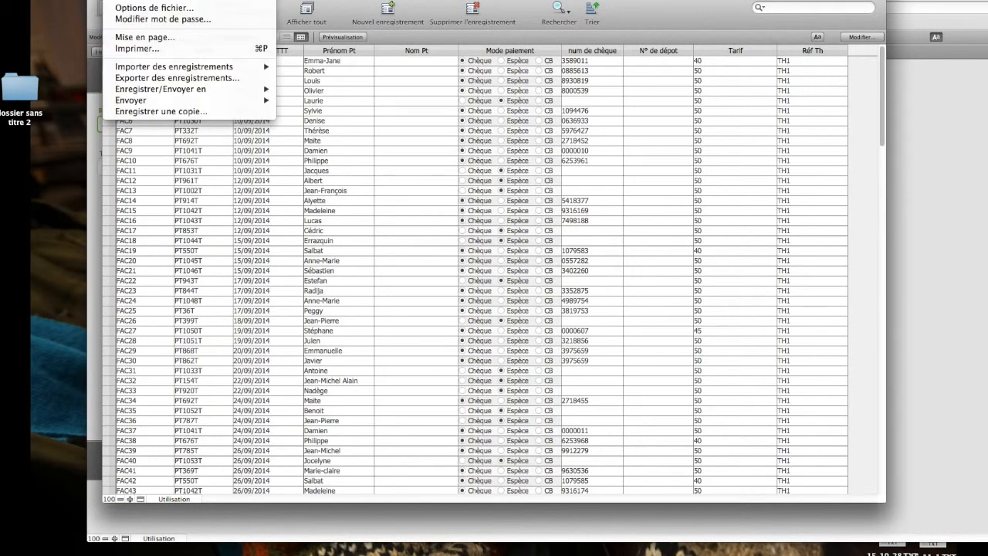
{"action": "left_click", "coordinate": [155, 79]}
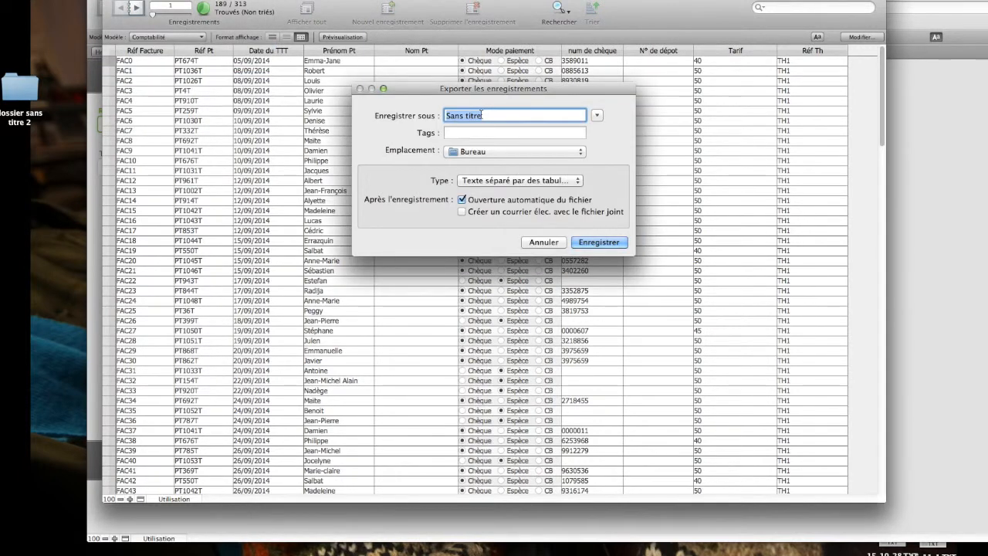
{"action": "type", "text": "demo exportation 2014"}
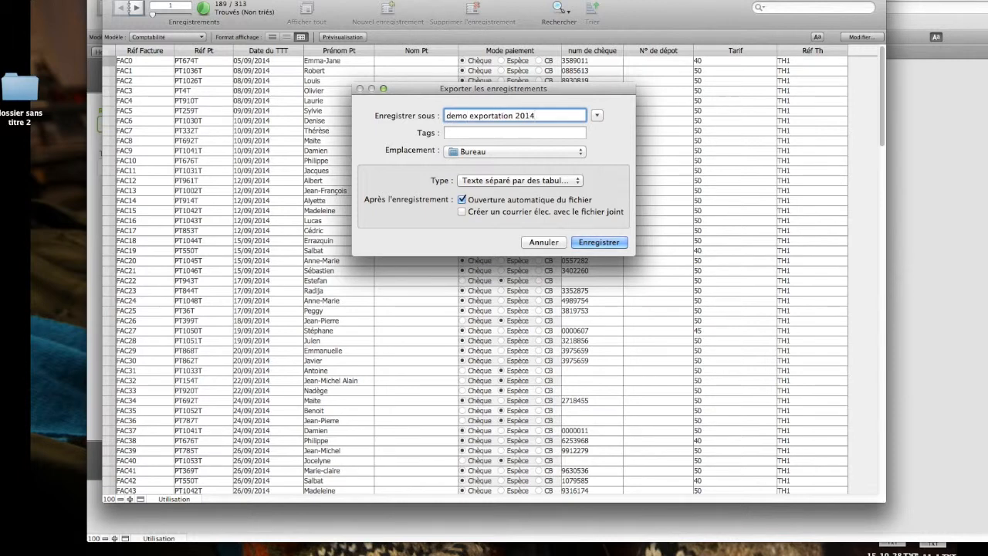
{"action": "left_click", "coordinate": [562, 182]}
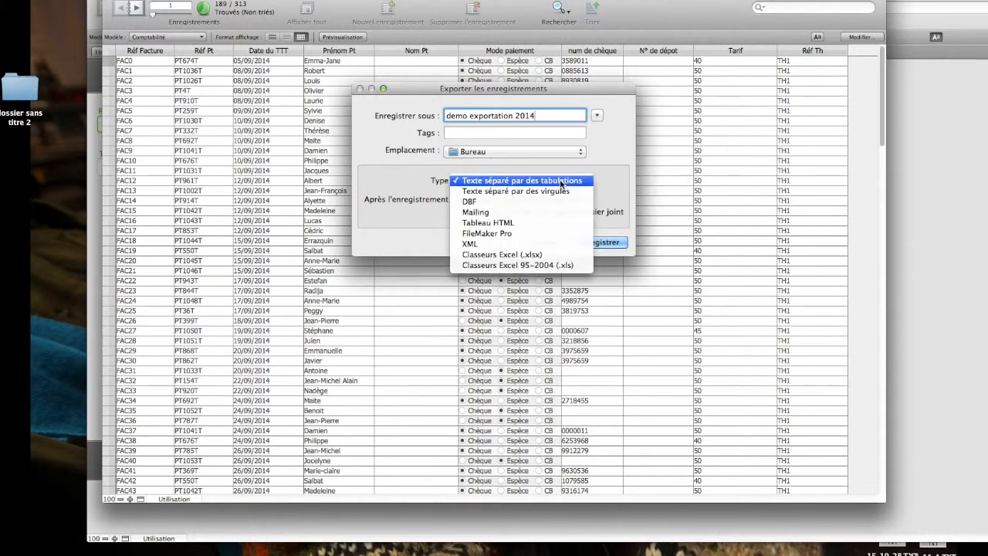
{"action": "left_click", "coordinate": [559, 254]}
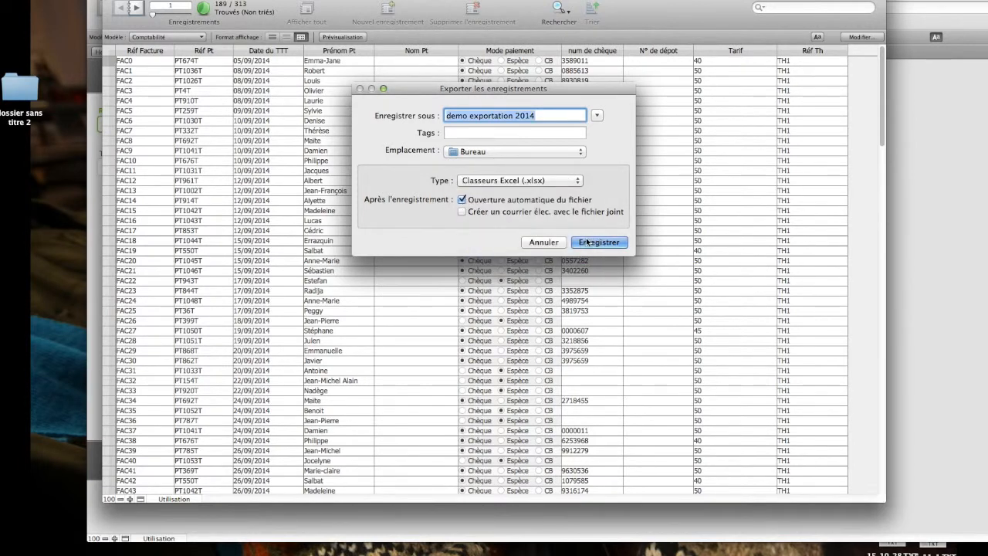
{"action": "left_click", "coordinate": [463, 200]}
{"action": "left_click", "coordinate": [588, 243]}
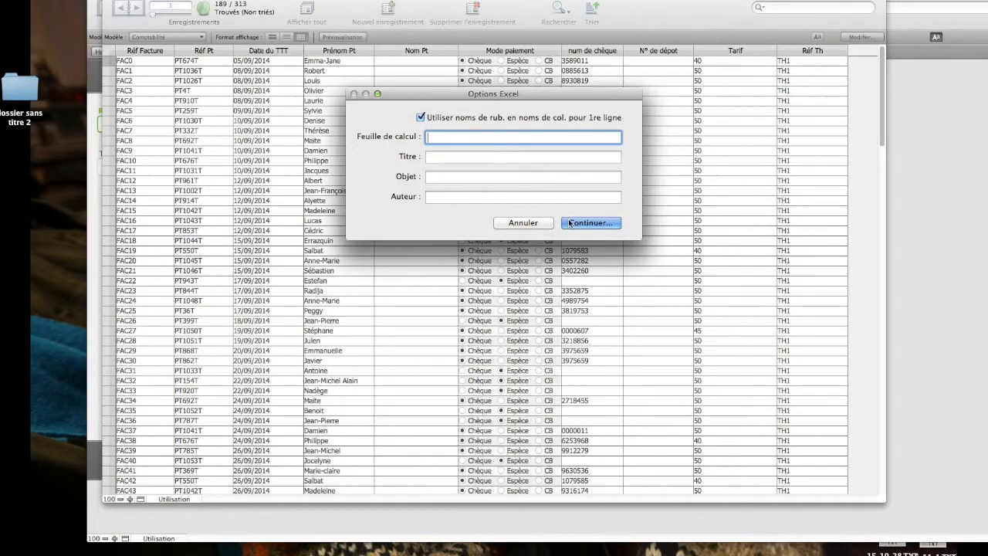
{"action": "key", "text": "Return"}
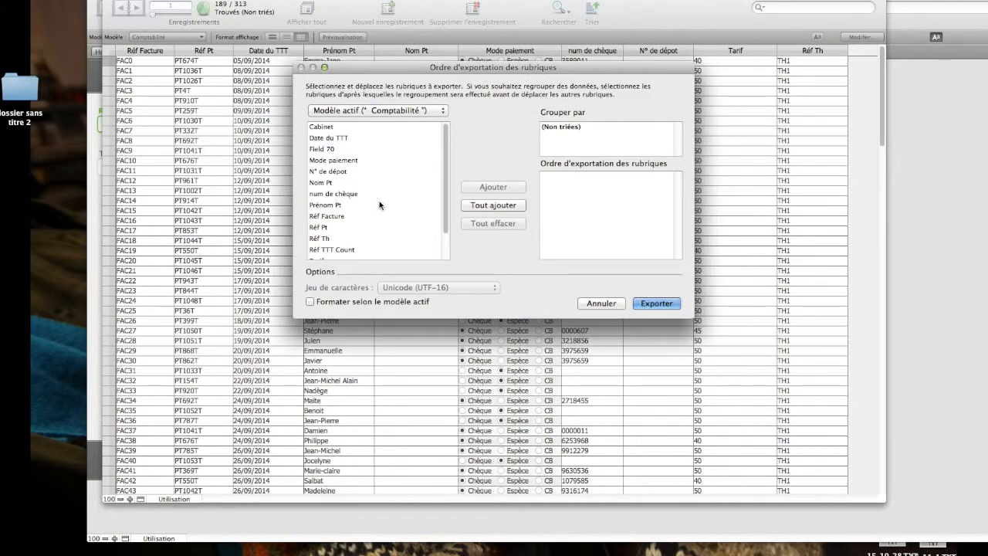
Add the fields Date du TTT, Réf Facture, Prénom Pt and Nom Pt, in that order, to the export order.
{"action": "scroll", "coordinate": [377, 193], "scroll_direction": "down", "scroll_amount": 2}
{"action": "scroll", "coordinate": [380, 204], "scroll_direction": "up", "scroll_amount": 2}
{"action": "scroll", "coordinate": [379, 205], "scroll_direction": "down", "scroll_amount": 3}
{"action": "scroll", "coordinate": [357, 204], "scroll_direction": "up", "scroll_amount": 3}
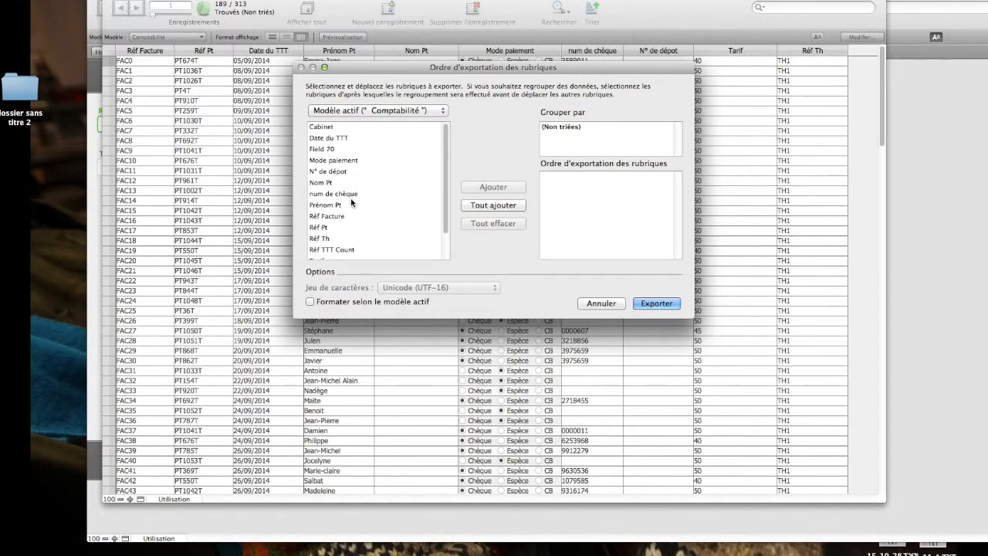
{"action": "left_click", "coordinate": [335, 139]}
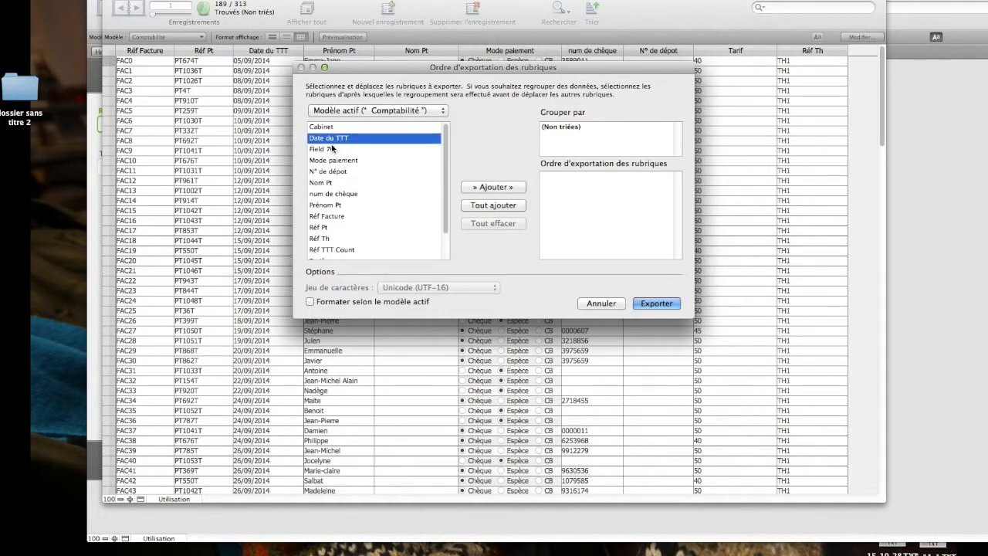
{"action": "left_click", "coordinate": [511, 190]}
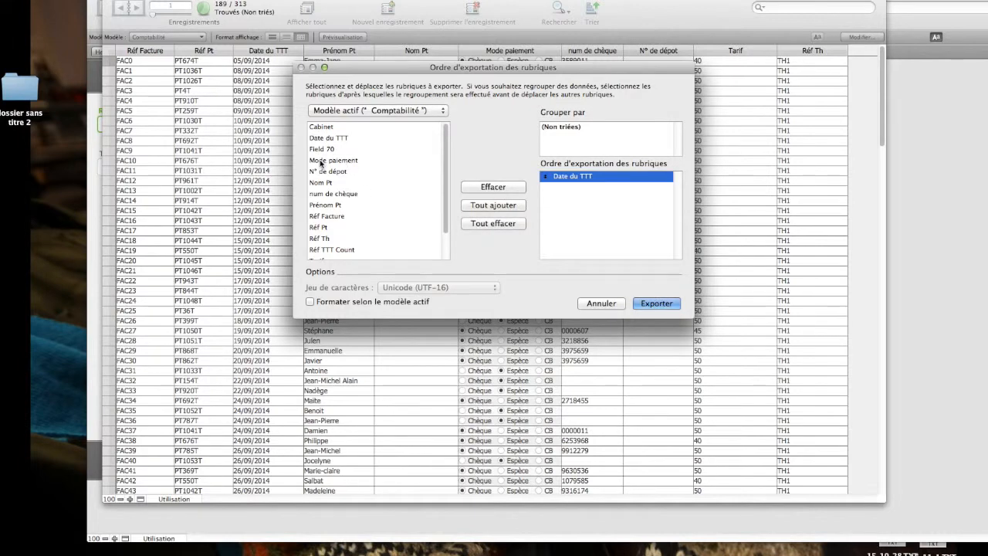
{"action": "left_click", "coordinate": [335, 219]}
{"action": "left_click", "coordinate": [470, 191]}
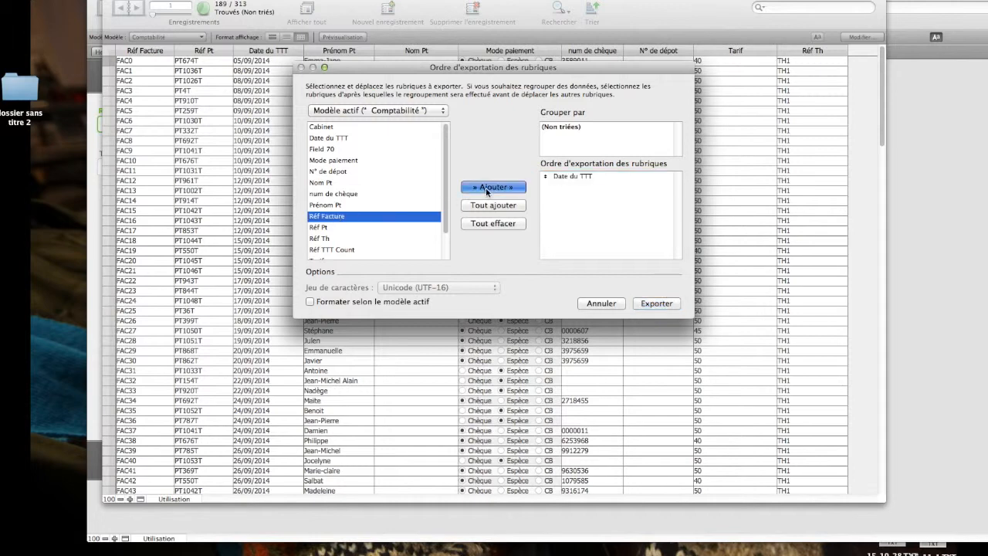
{"action": "left_click", "coordinate": [335, 206]}
{"action": "left_click", "coordinate": [483, 187]}
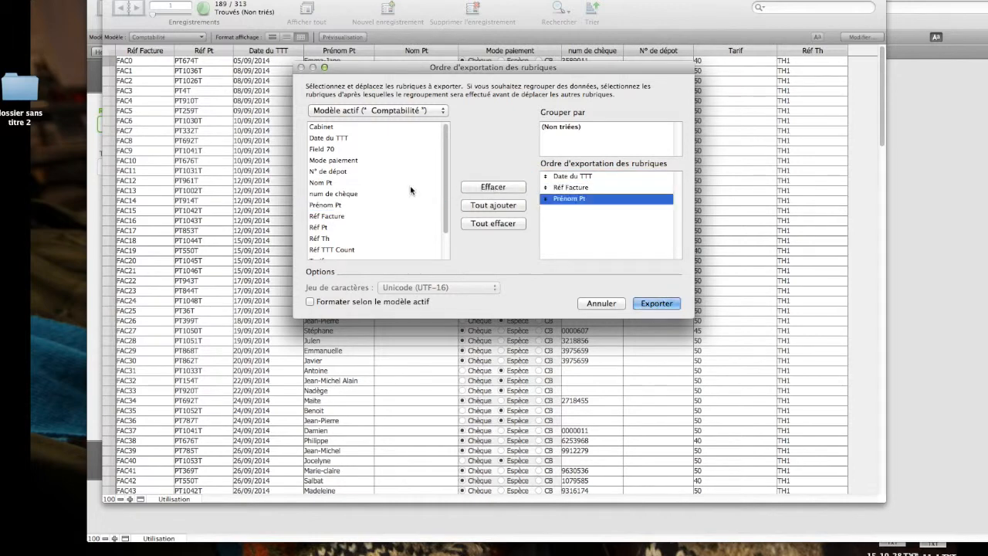
{"action": "left_click", "coordinate": [337, 184]}
{"action": "left_click", "coordinate": [491, 188]}
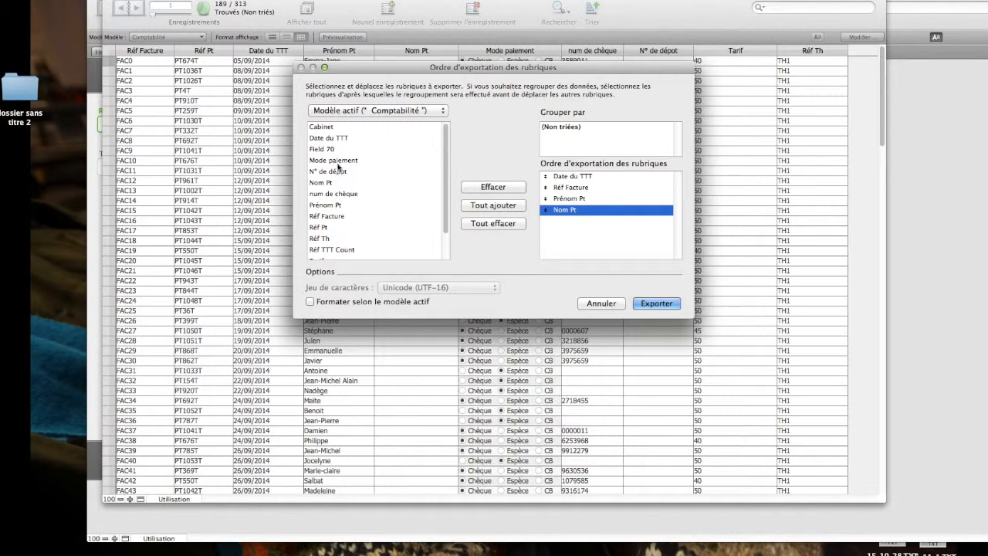
Add Mode paiement, num de chèque, Tarif and N° de dépot to the export order and export the records to Excel.
{"action": "left_click", "coordinate": [338, 161]}
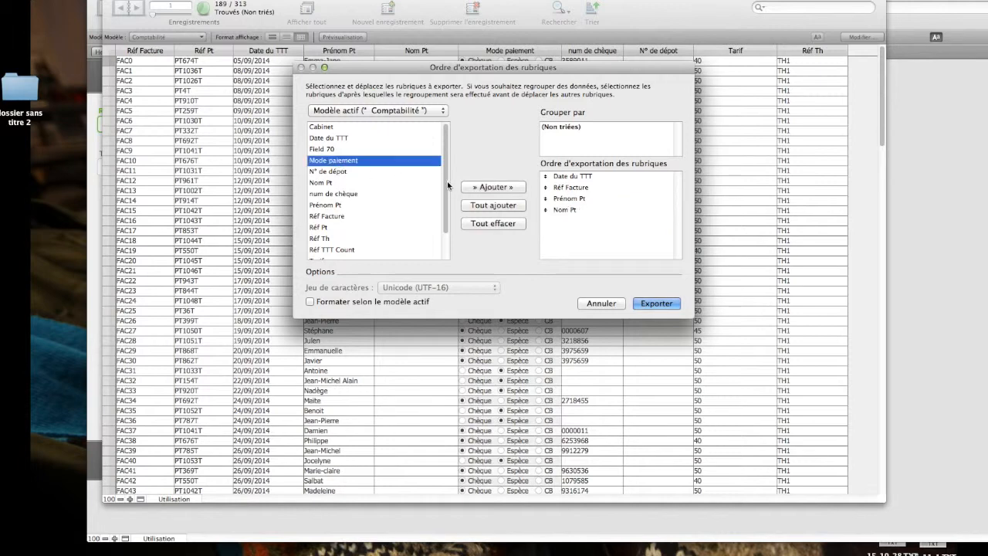
{"action": "left_click", "coordinate": [479, 188]}
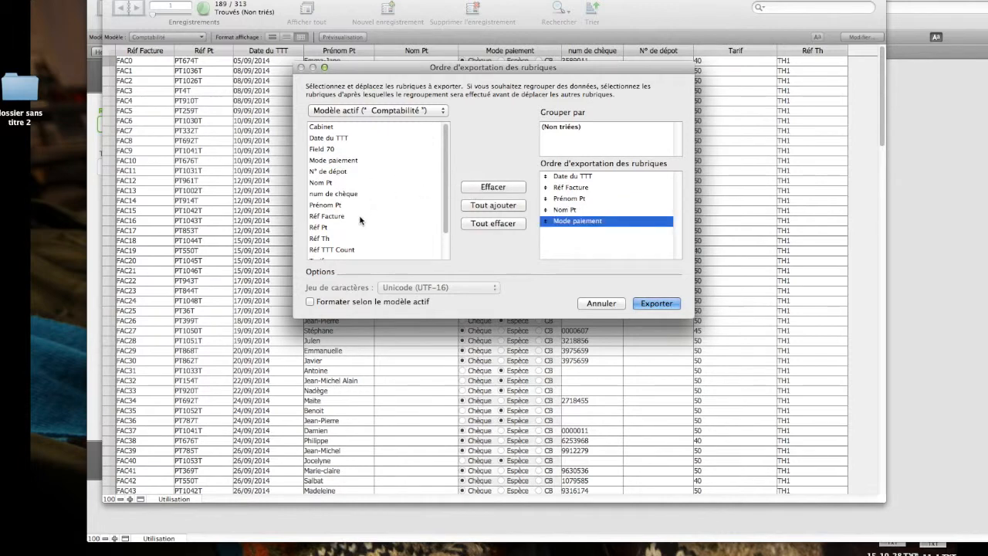
{"action": "left_click", "coordinate": [347, 194]}
{"action": "left_click", "coordinate": [493, 189]}
{"action": "scroll", "coordinate": [354, 226], "scroll_direction": "down", "scroll_amount": 3}
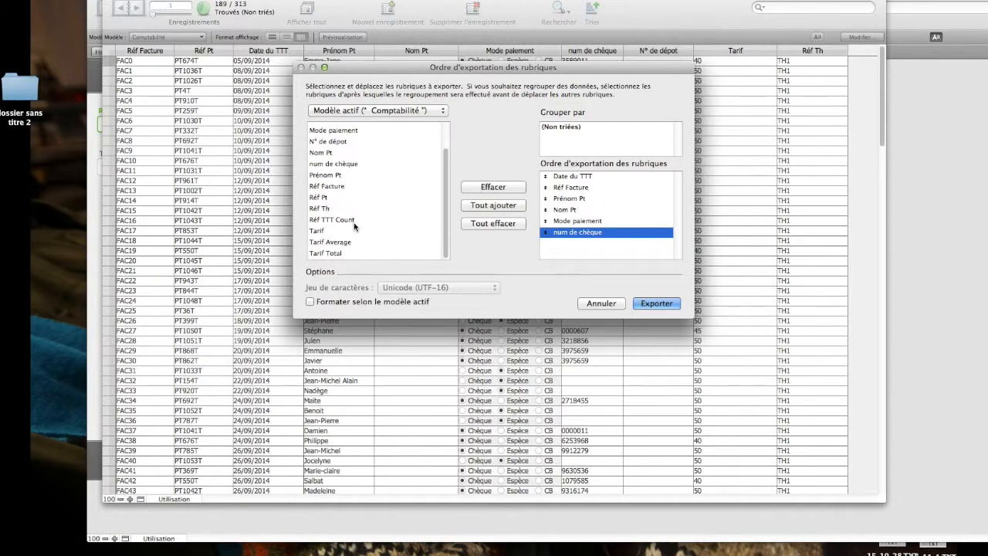
{"action": "left_click", "coordinate": [345, 231]}
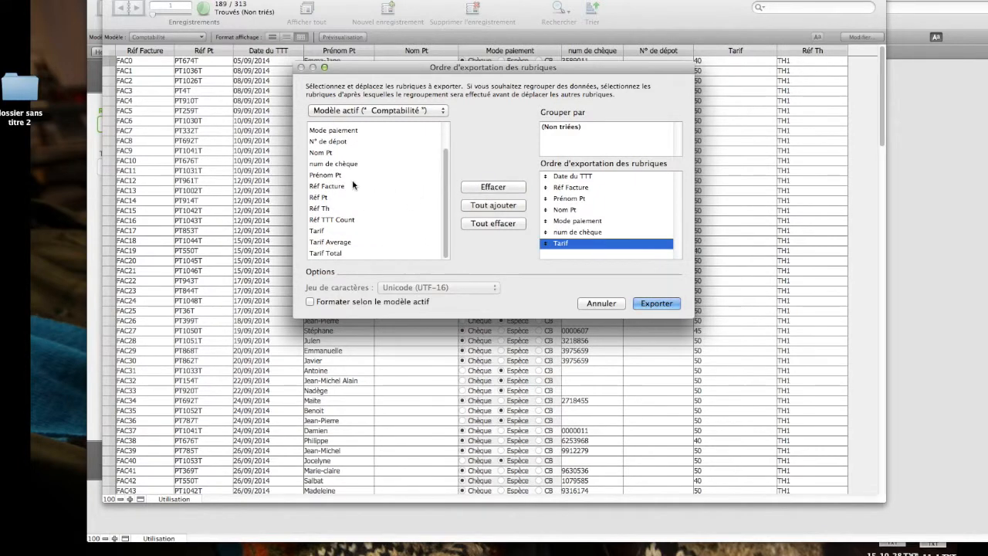
{"action": "left_click", "coordinate": [331, 143]}
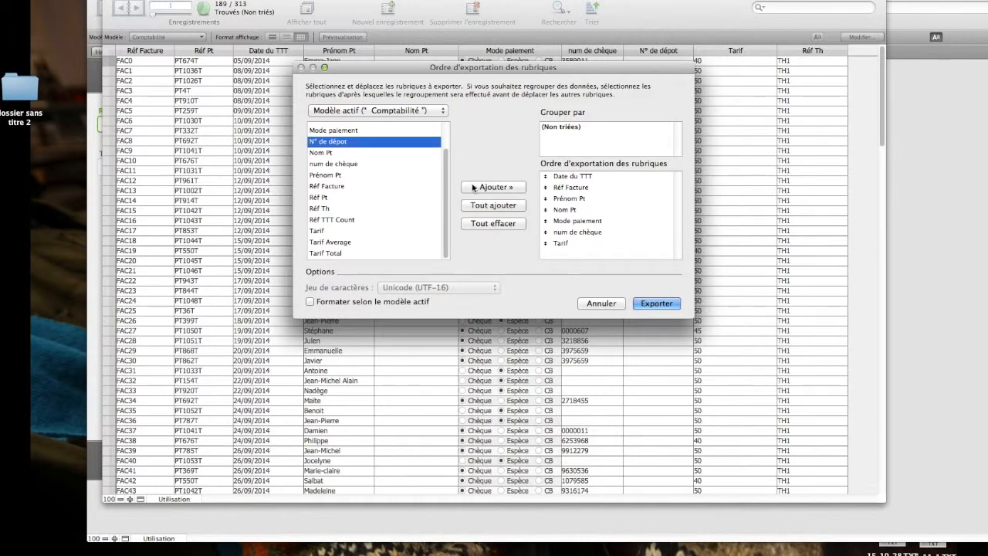
{"action": "left_click", "coordinate": [474, 187]}
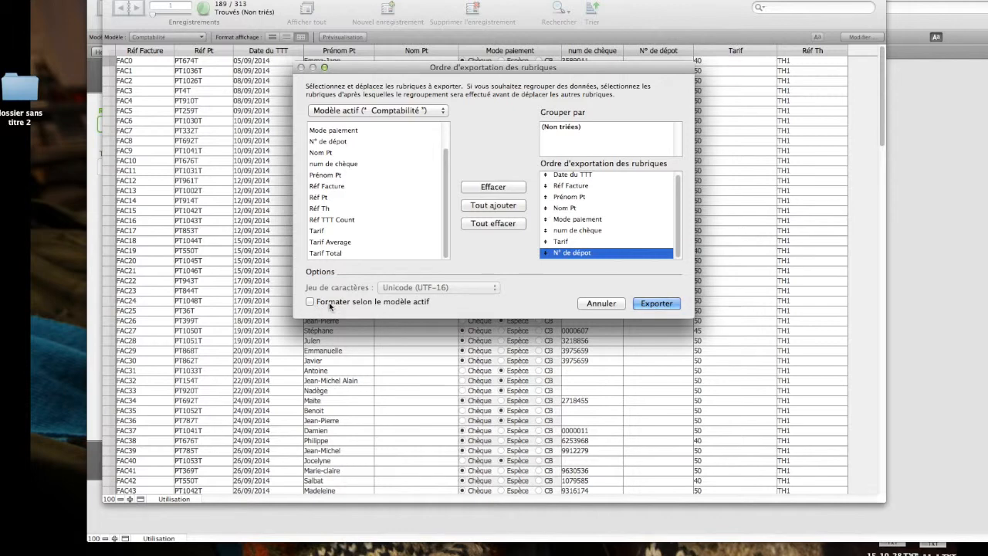
{"action": "left_click", "coordinate": [655, 303]}
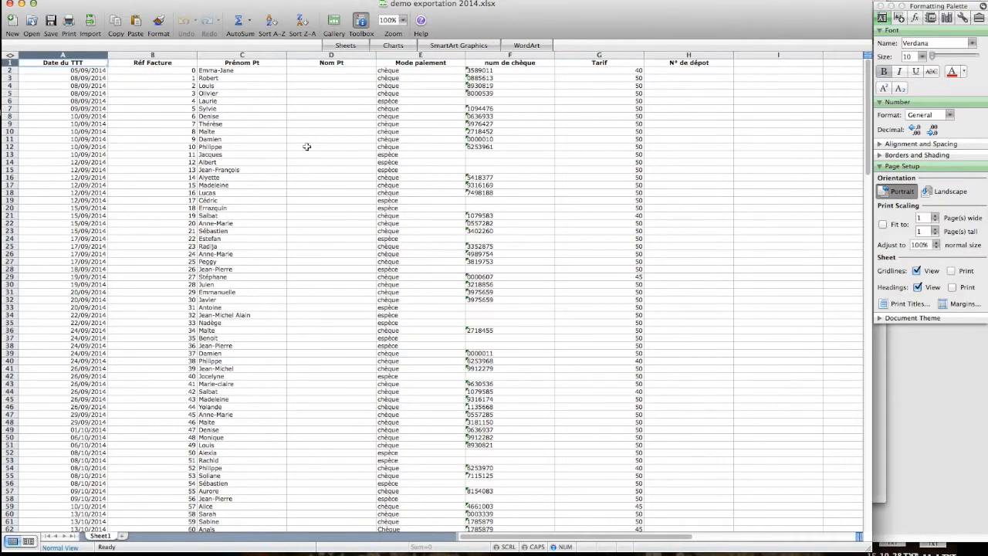
{"action": "left_click_drag", "start_coordinate": [255, 7], "coordinate": [298, 0]}
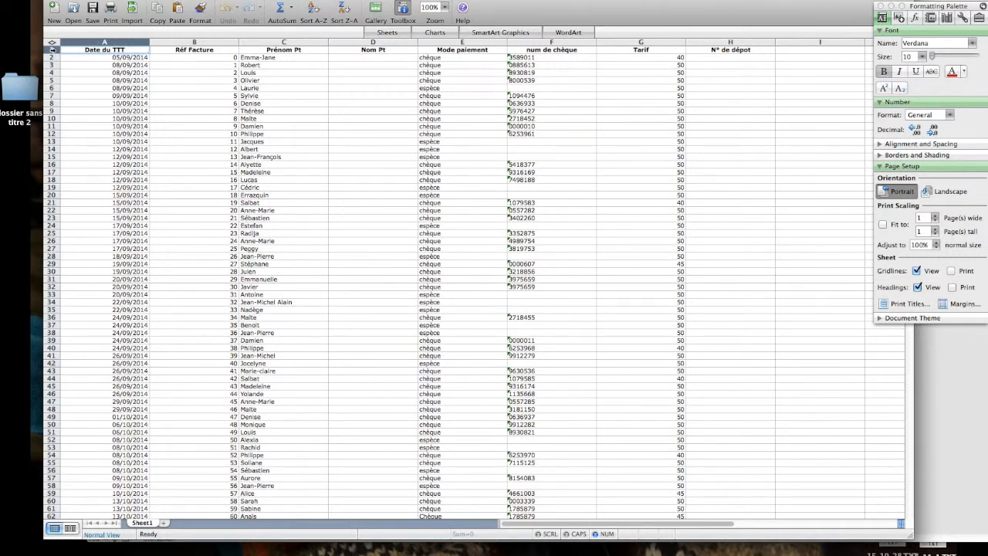
Insert an empty row above the column headers and enter "Mois de Septembre 2014" in cell A1.
{"action": "left_click", "coordinate": [53, 49]}
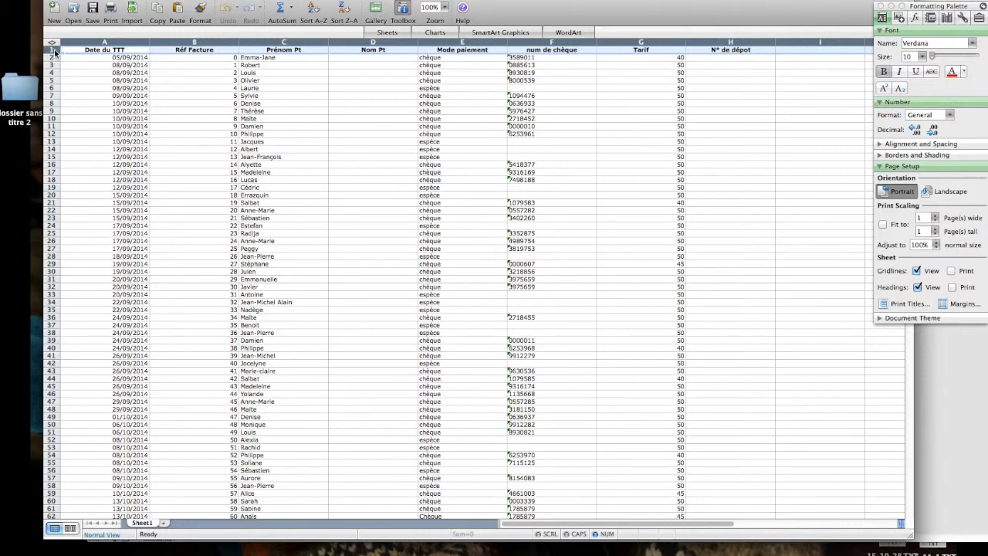
{"action": "right_click", "coordinate": [53, 50]}
{"action": "left_click", "coordinate": [115, 126]}
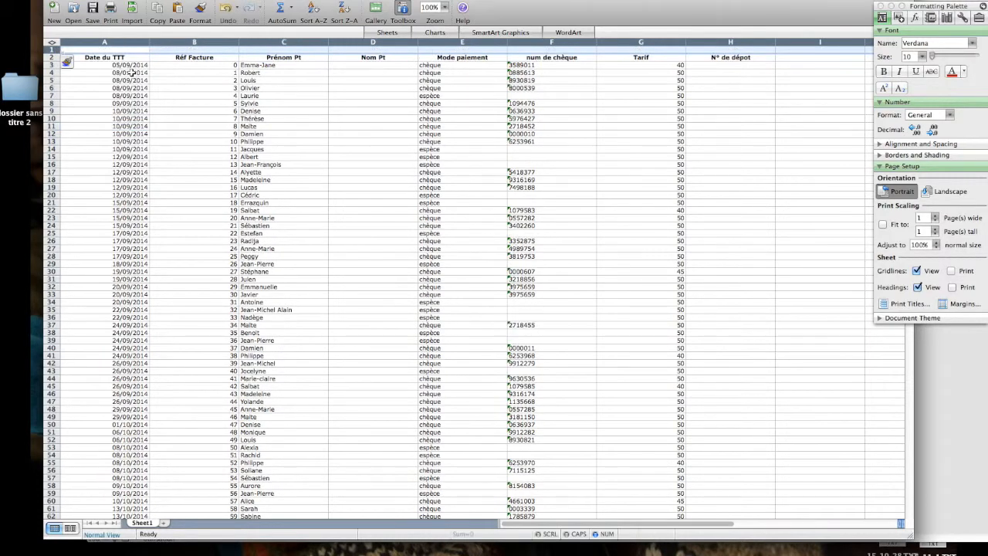
{"action": "left_click", "coordinate": [139, 51]}
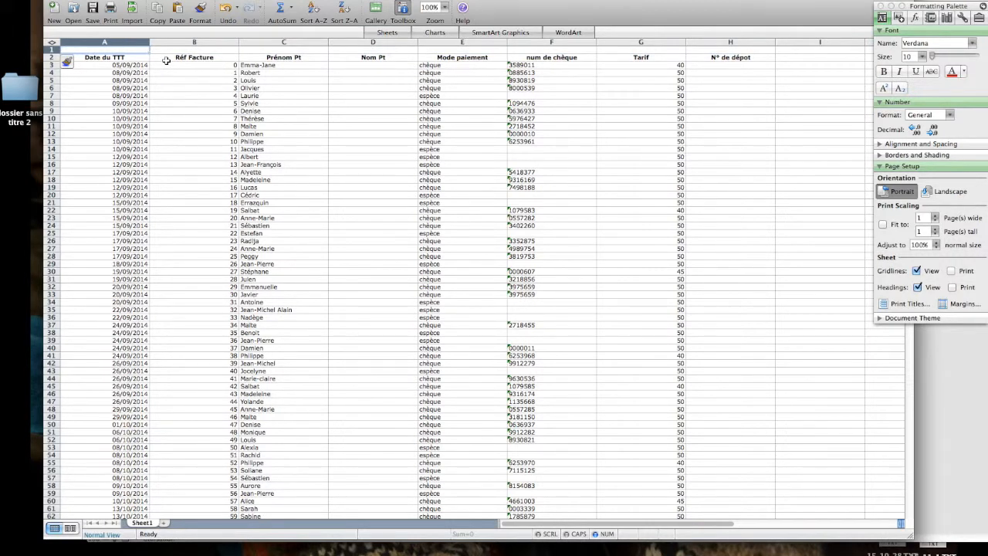
{"action": "type", "text": "Mois de Septembre"}
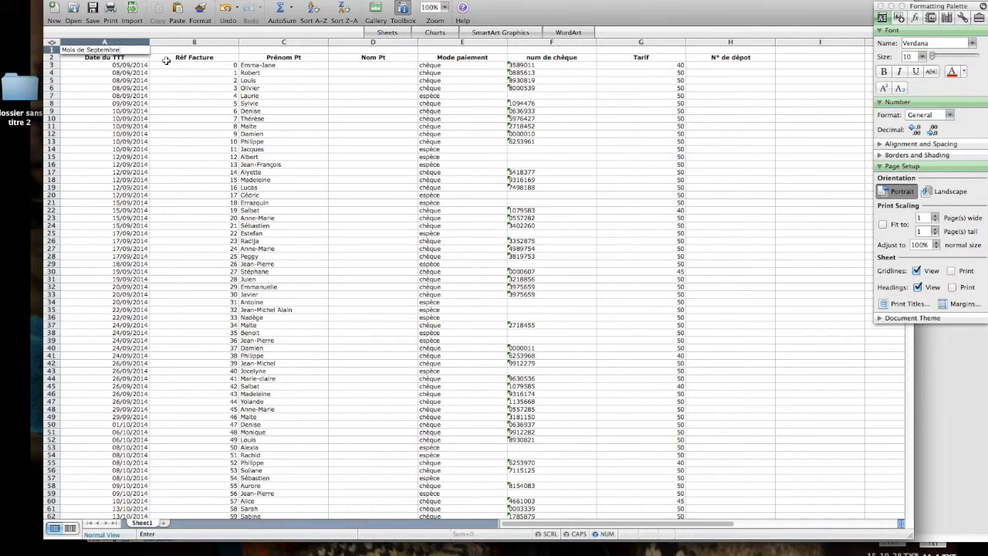
{"action": "left_click", "coordinate": [174, 68]}
{"action": "left_click", "coordinate": [126, 50]}
{"action": "double_click", "coordinate": [131, 50]}
{"action": "type", "text": "2014"}
{"action": "left_click", "coordinate": [188, 196]}
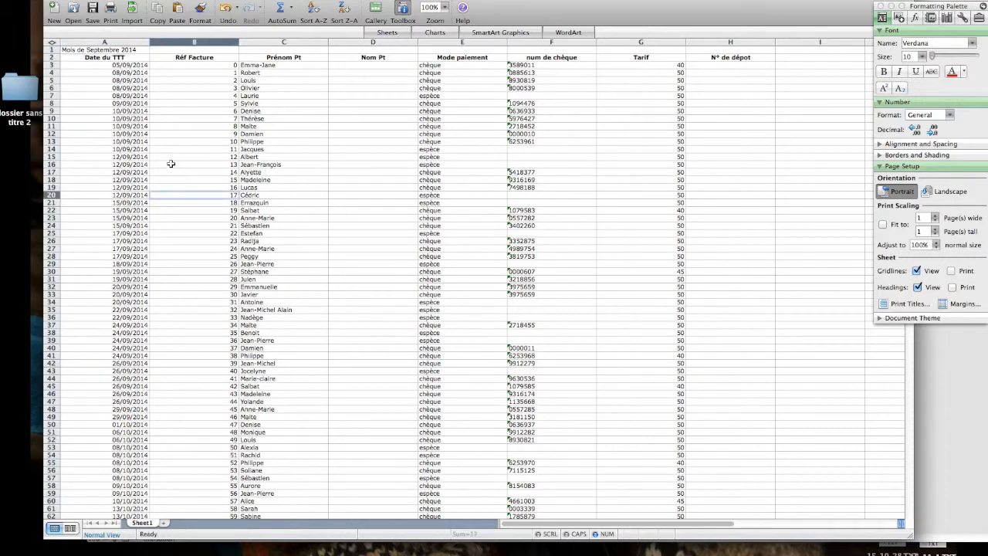
Insert three empty rows at row 50, between the last September record and the first October record.
{"action": "scroll", "coordinate": [172, 161], "scroll_direction": "down", "scroll_amount": 5}
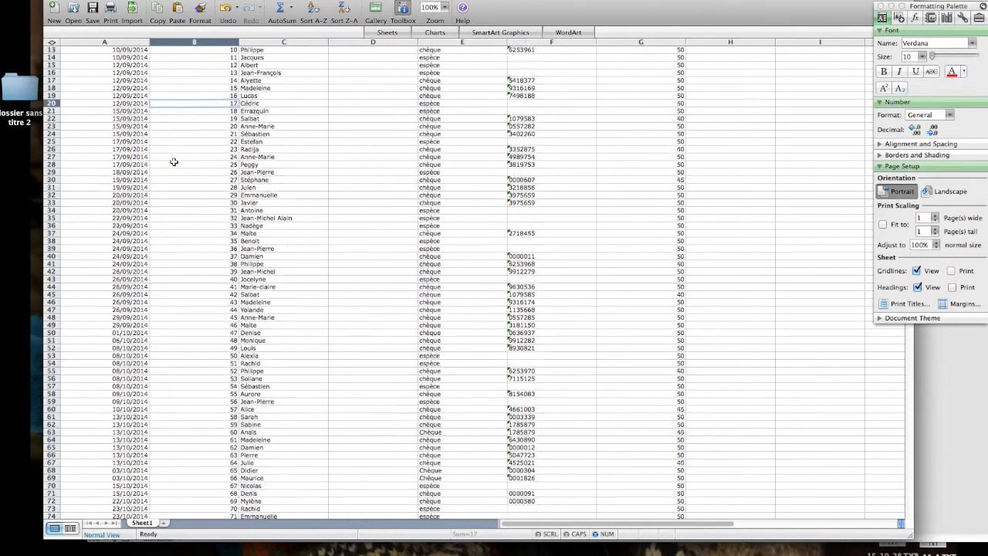
{"action": "left_click", "coordinate": [54, 318]}
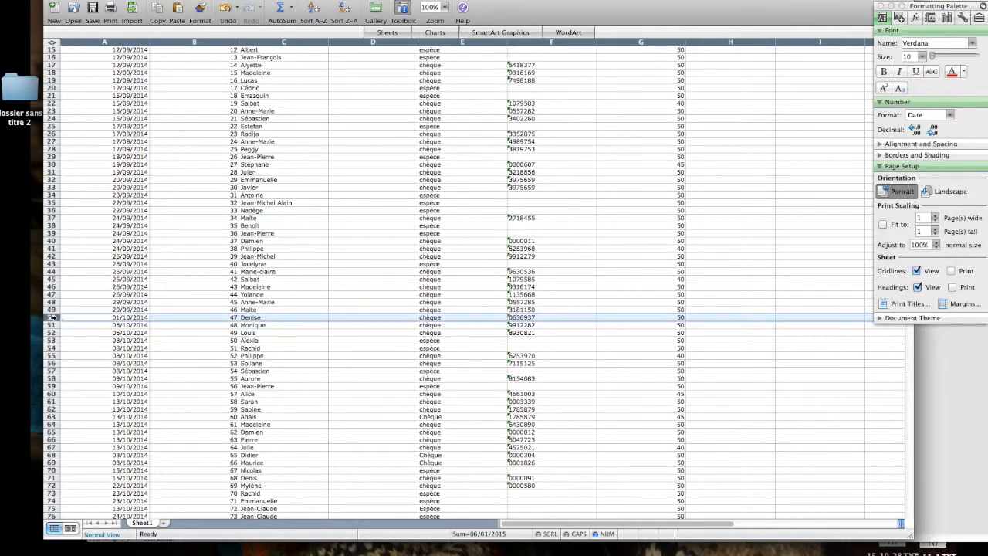
{"action": "right_click", "coordinate": [54, 319]}
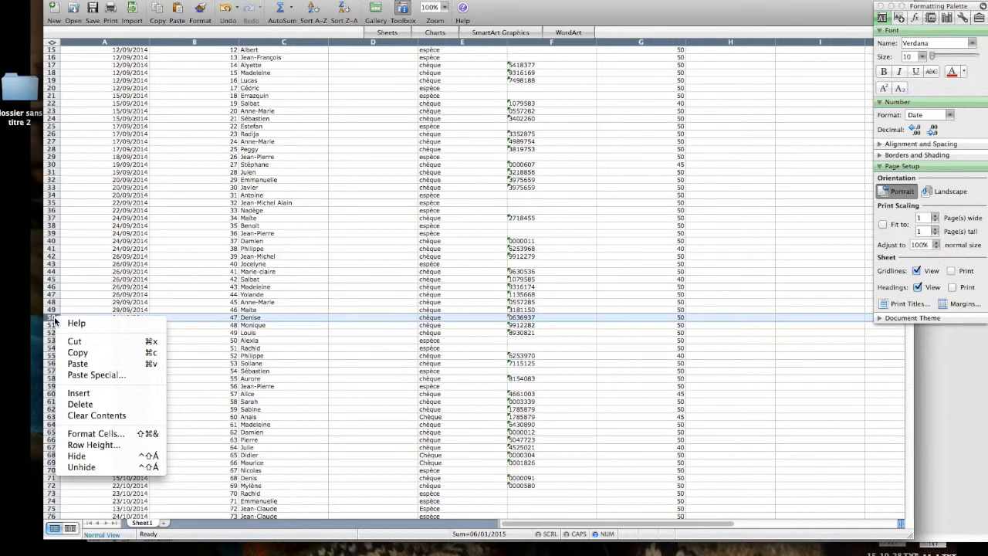
{"action": "left_click", "coordinate": [81, 393]}
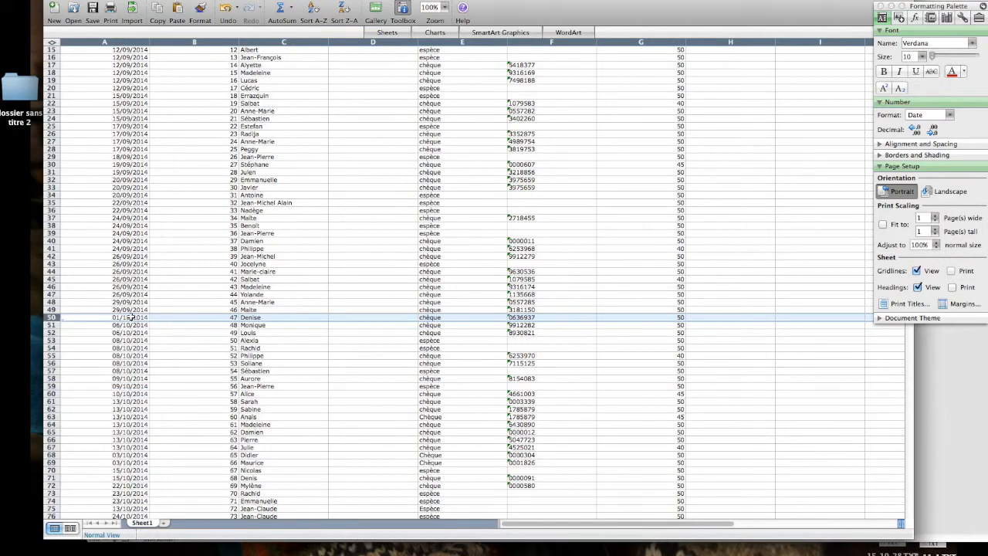
{"action": "right_click", "coordinate": [58, 318]}
{"action": "left_click", "coordinate": [80, 392]}
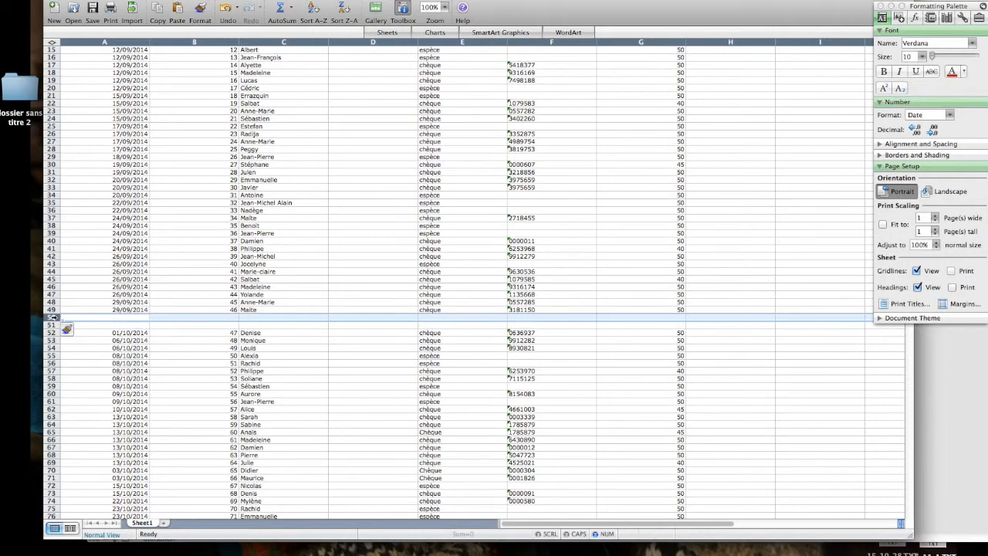
{"action": "right_click", "coordinate": [55, 317]}
{"action": "left_click", "coordinate": [96, 393]}
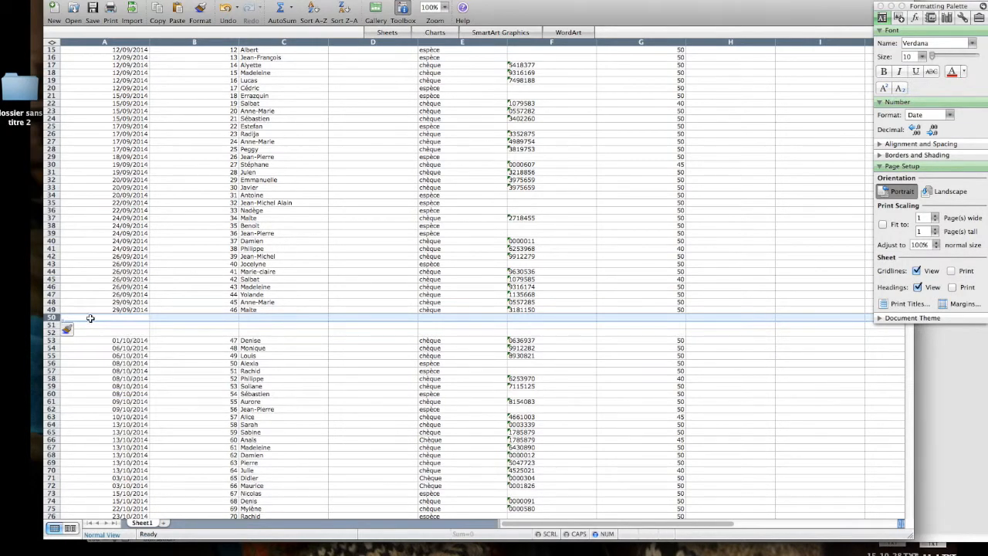
Enter the heading "Mois d'Octobre" in cell A52, directly above the October records.
{"action": "left_click", "coordinate": [83, 333]}
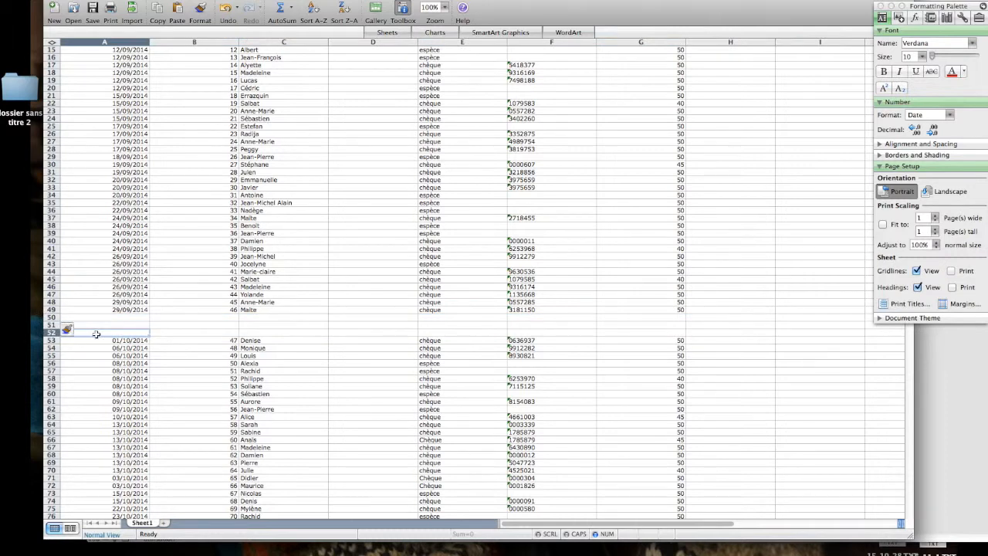
{"action": "type", "text": "Mois d'Octobre"}
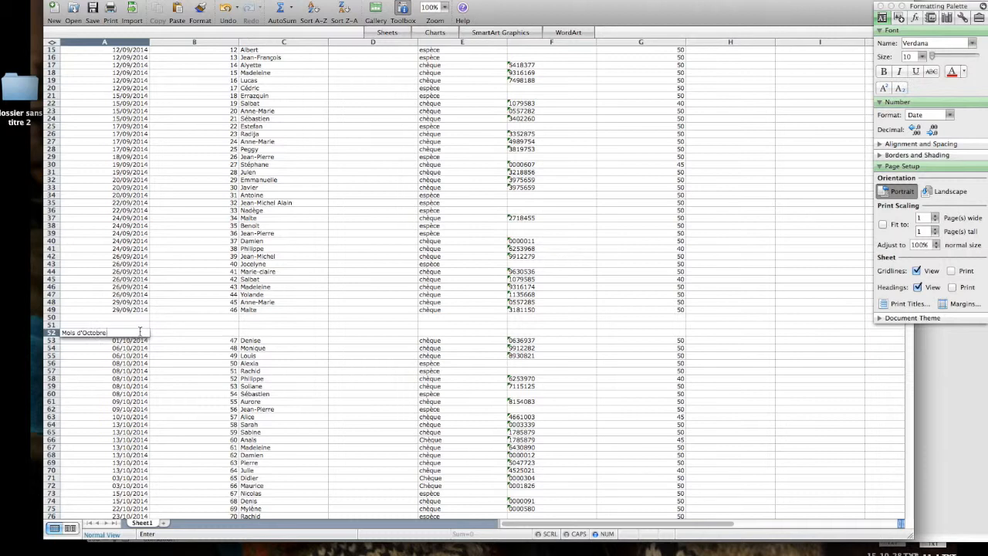
{"action": "left_click", "coordinate": [173, 336]}
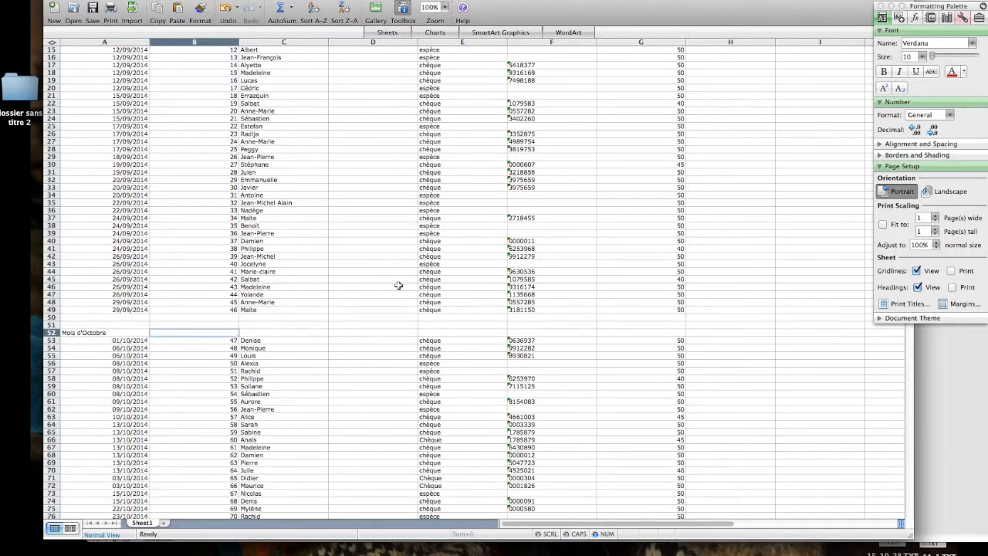
Try to total the September Tarif values G3:G49 with a sum formula in cell G50.
{"action": "left_click", "coordinate": [668, 319]}
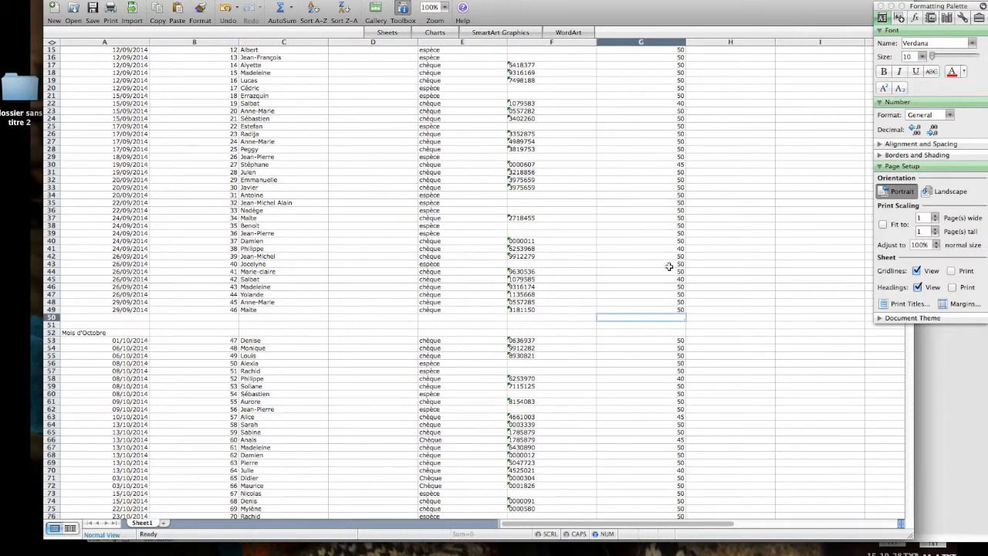
{"action": "type", "text": "="}
{"action": "left_click", "coordinate": [682, 293]}
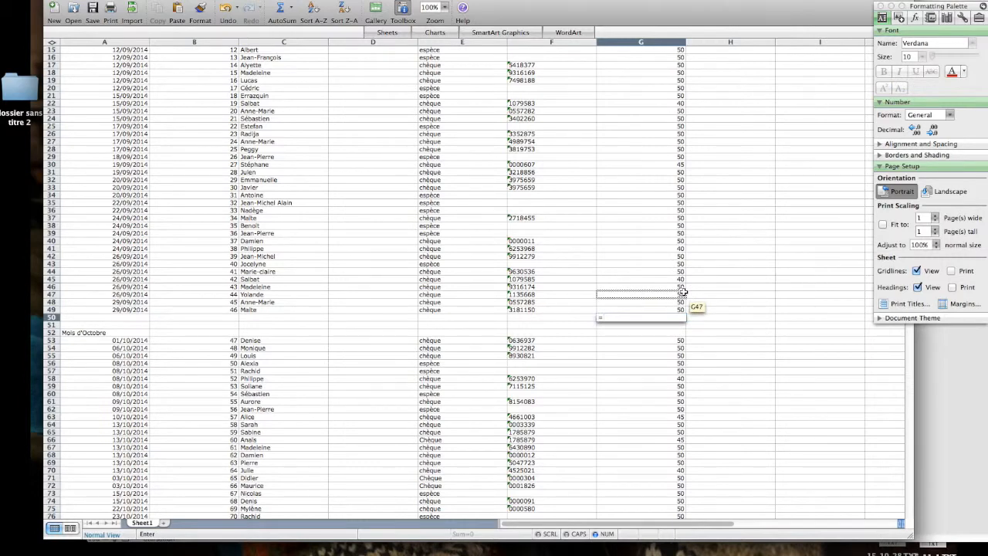
{"action": "type", "text": "sum"}
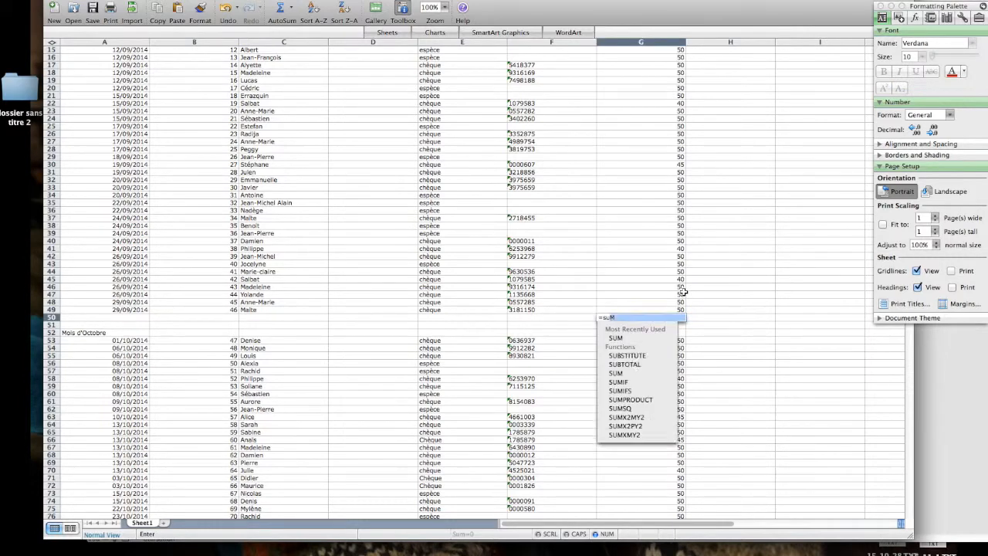
{"action": "type", "text": "+"}
{"action": "left_click", "coordinate": [670, 309]}
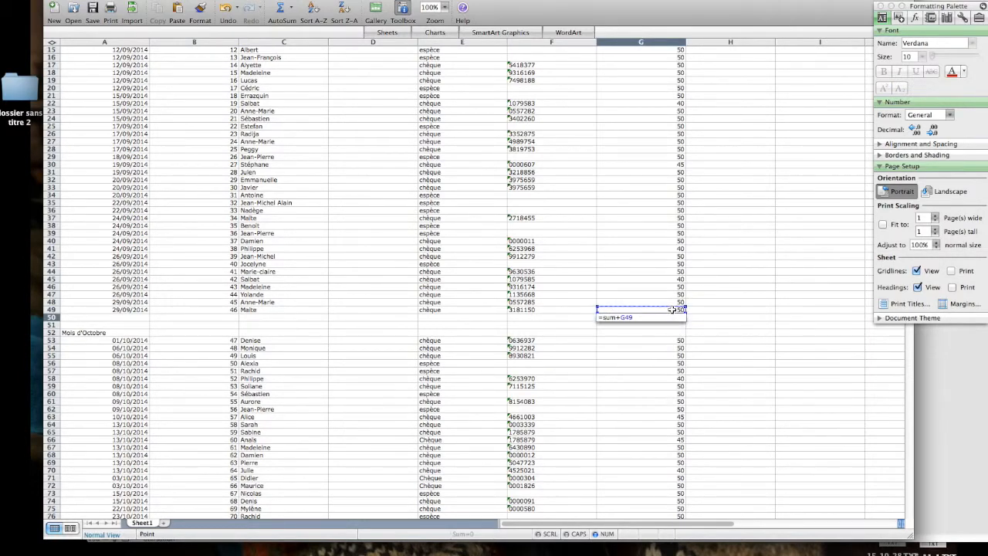
{"action": "scroll", "coordinate": [670, 307], "scroll_direction": "up", "scroll_amount": 5}
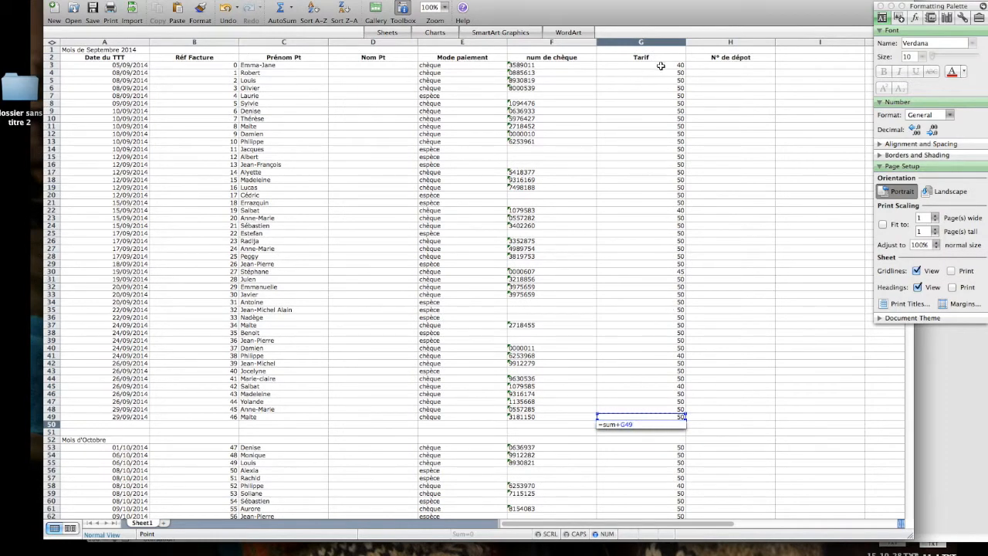
{"action": "left_click", "coordinate": [661, 64], "text": "shift"}
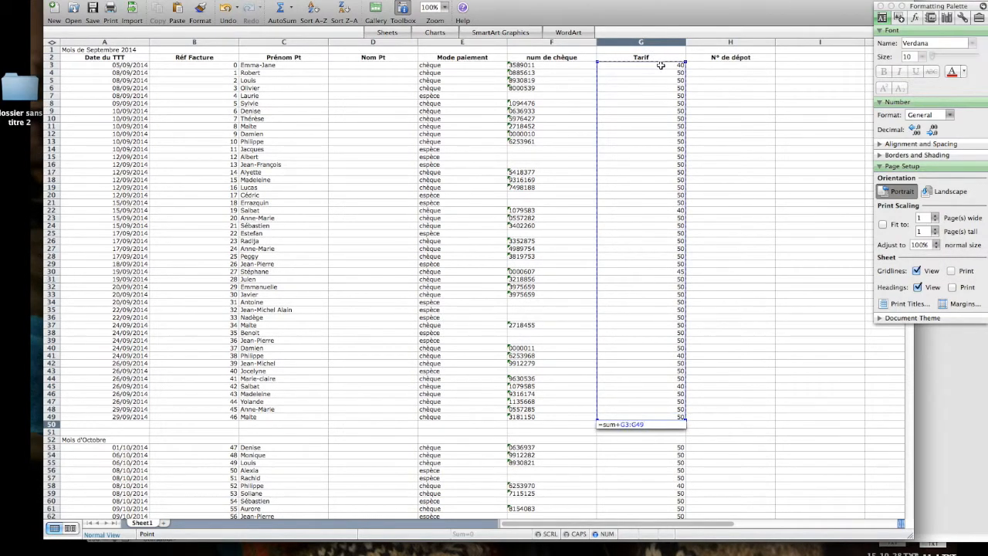
{"action": "type", "text": ")"}
{"action": "key", "text": "Return"}
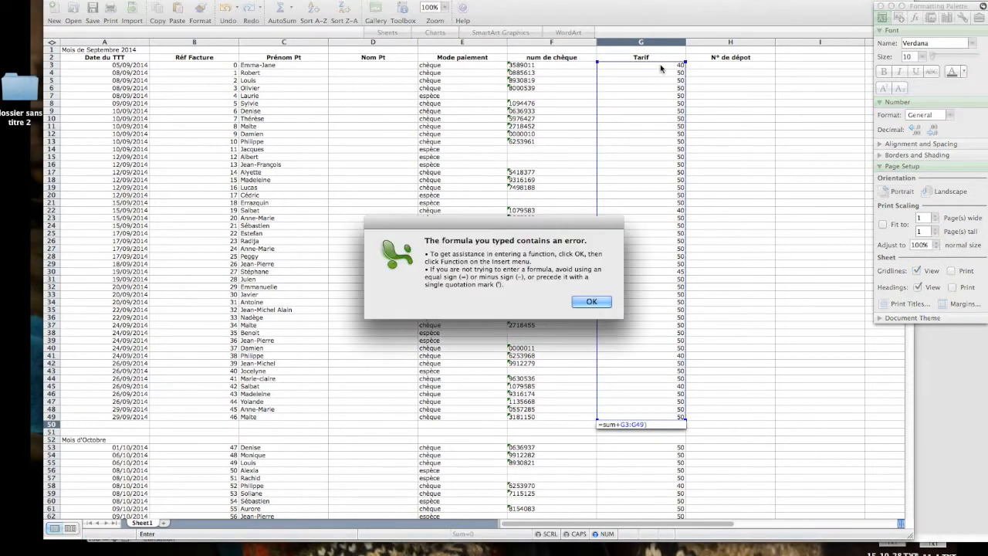
Correct the formula in cell G50 to =sum(G3:G49) and apply it.
{"action": "left_click", "coordinate": [592, 304]}
{"action": "left_click", "coordinate": [621, 425]}
{"action": "key", "text": "BackSpace"}
{"action": "type", "text": "("}
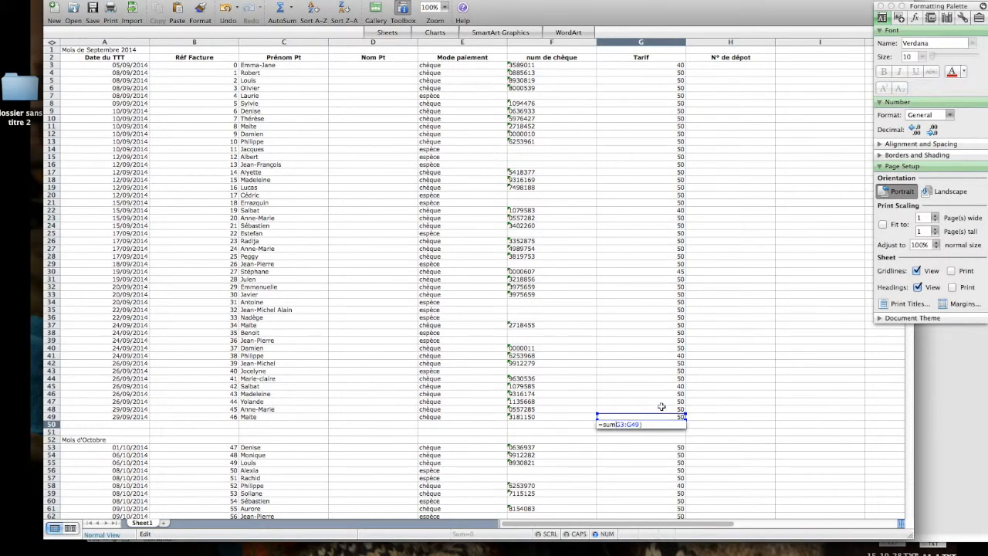
{"action": "key", "text": "Return"}
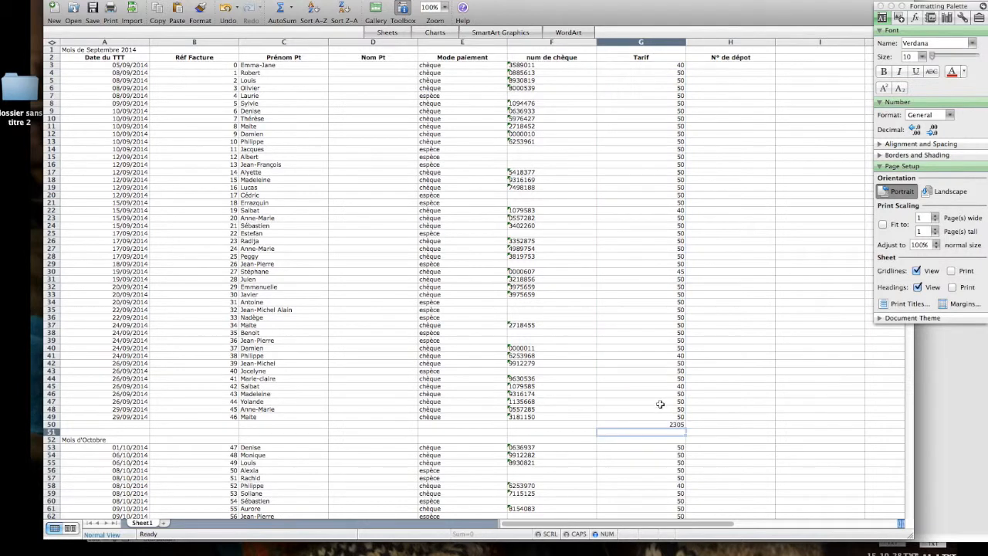
Format the whole Tarif column as currency in euros (€) without decimal places.
{"action": "left_click", "coordinate": [671, 424]}
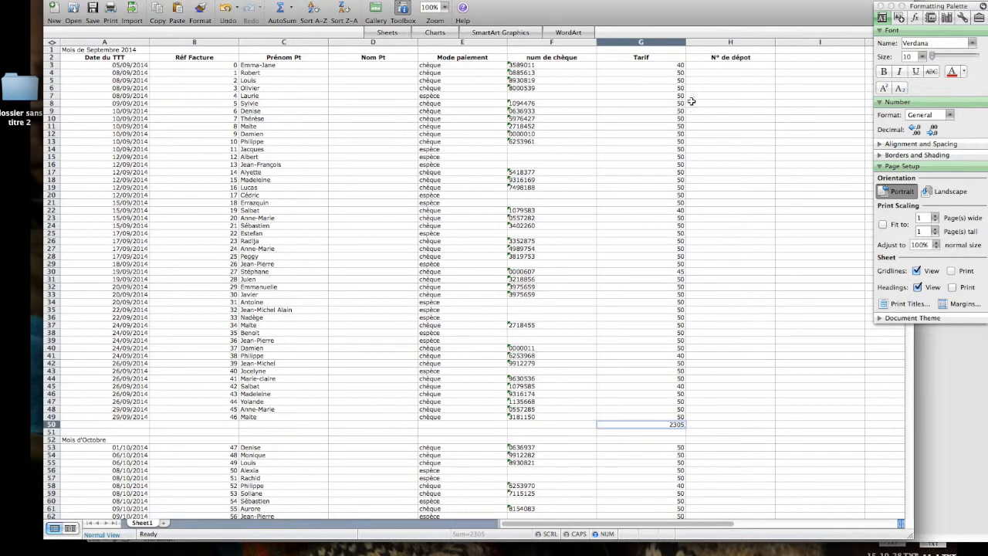
{"action": "left_click", "coordinate": [671, 42]}
{"action": "right_click", "coordinate": [672, 42]}
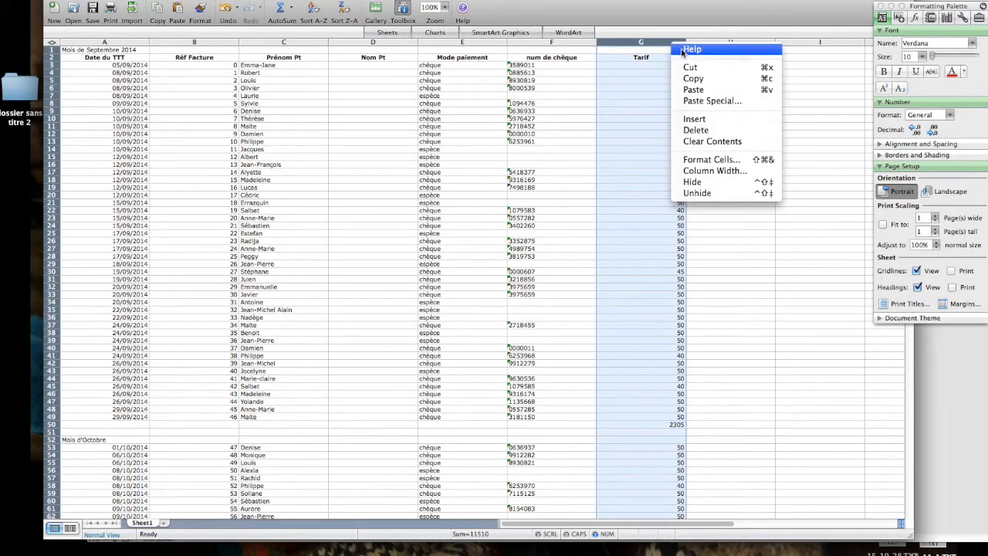
{"action": "left_click", "coordinate": [712, 159]}
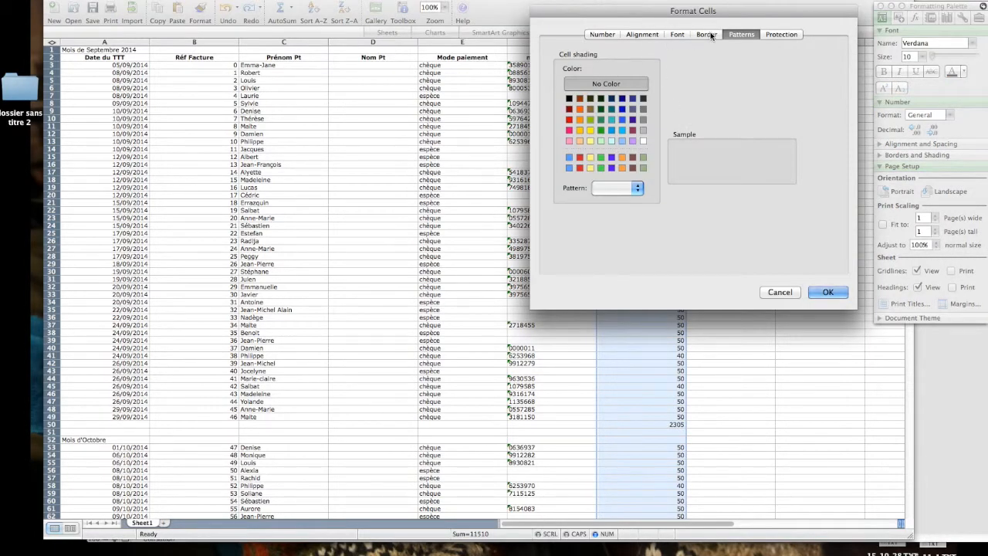
{"action": "left_click", "coordinate": [606, 35]}
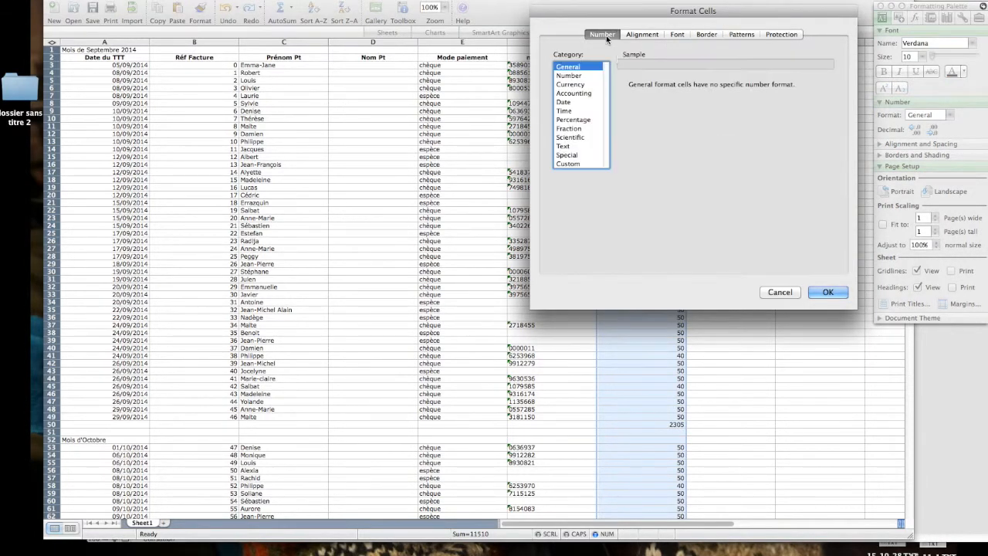
{"action": "left_click", "coordinate": [575, 86]}
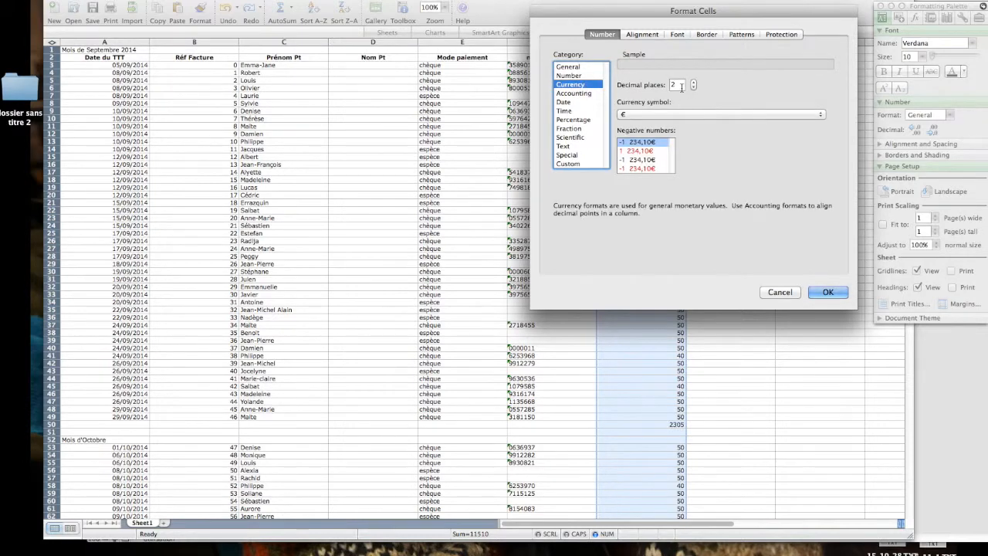
{"action": "left_click", "coordinate": [833, 294]}
{"action": "left_click", "coordinate": [762, 312]}
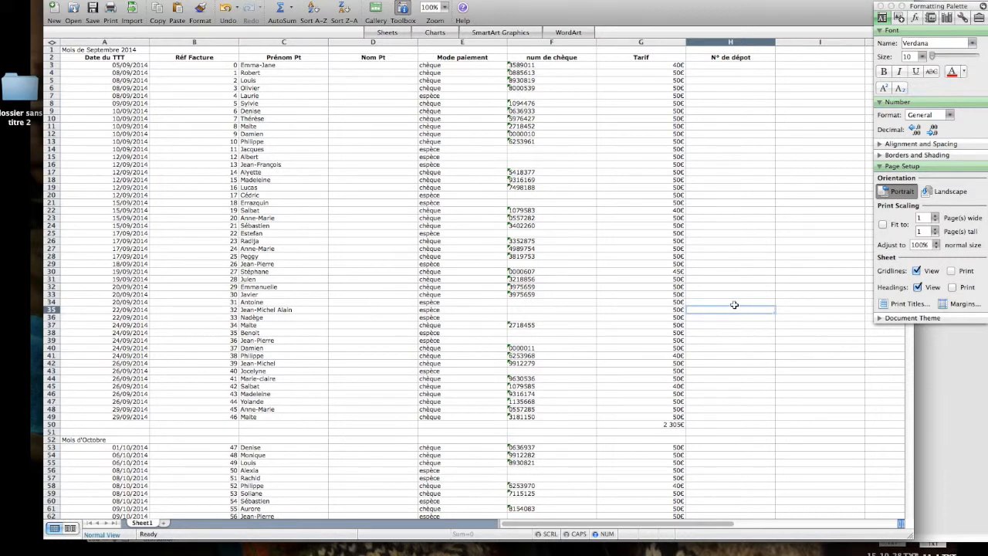
Look through the September to November records and the N° de dépot column of the exported sheet.
{"action": "left_click_drag", "start_coordinate": [739, 334], "coordinate": [882, 347]}
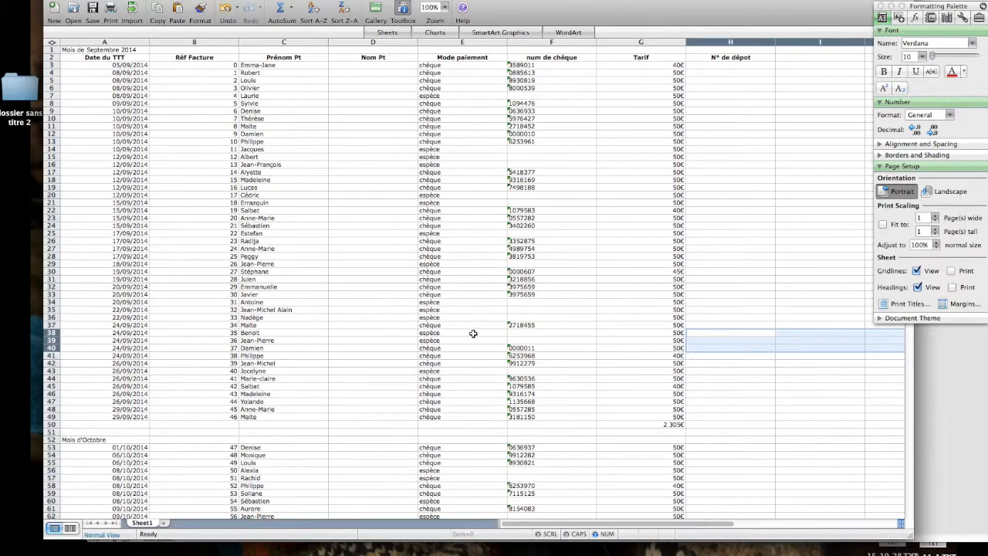
{"action": "scroll", "coordinate": [473, 332], "scroll_direction": "down", "scroll_amount": 6}
{"action": "scroll", "coordinate": [471, 329], "scroll_direction": "down", "scroll_amount": 10}
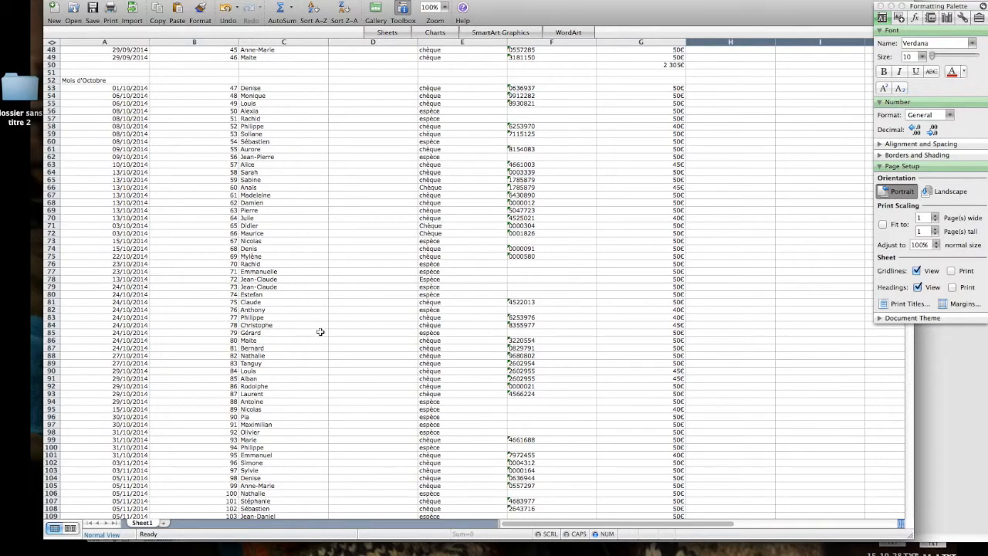
{"action": "scroll", "coordinate": [320, 331], "scroll_direction": "down", "scroll_amount": 11}
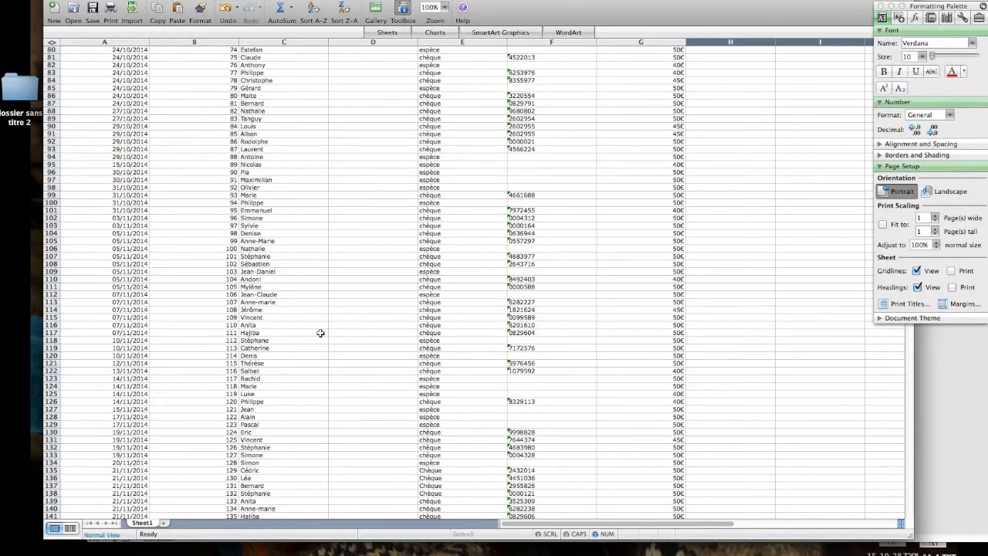
{"action": "scroll", "coordinate": [368, 339], "scroll_direction": "up", "scroll_amount": 20}
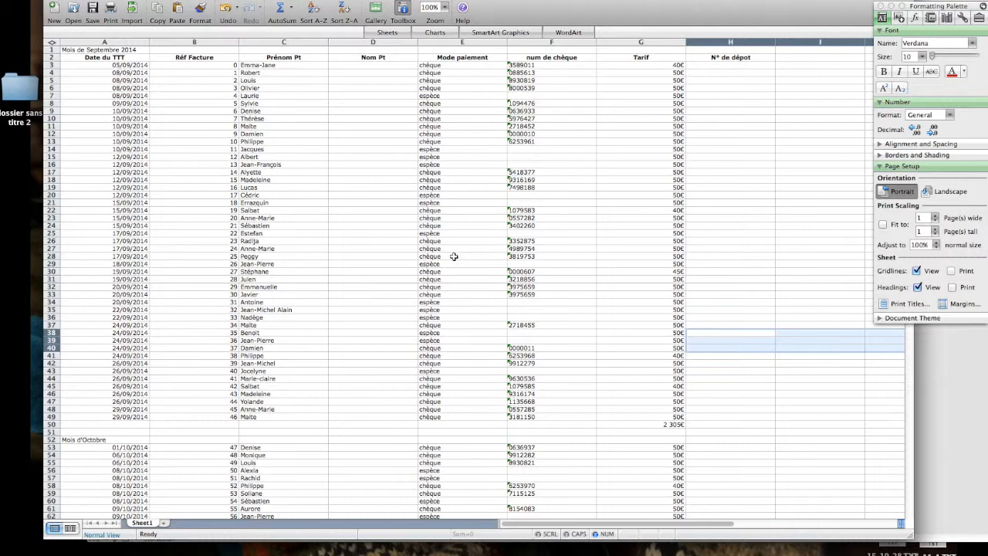
{"action": "left_click", "coordinate": [742, 72]}
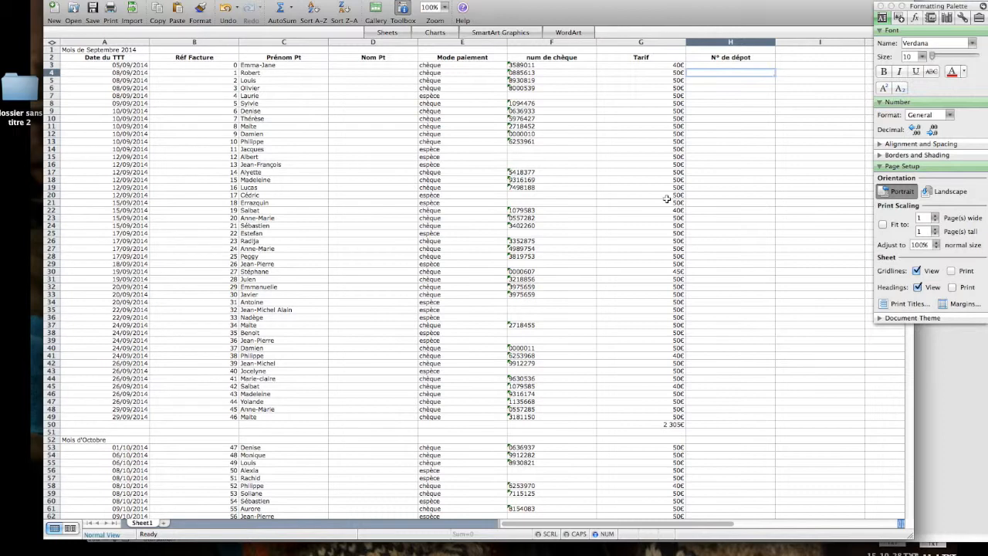
{"action": "scroll", "coordinate": [506, 318], "scroll_direction": "down", "scroll_amount": 3}
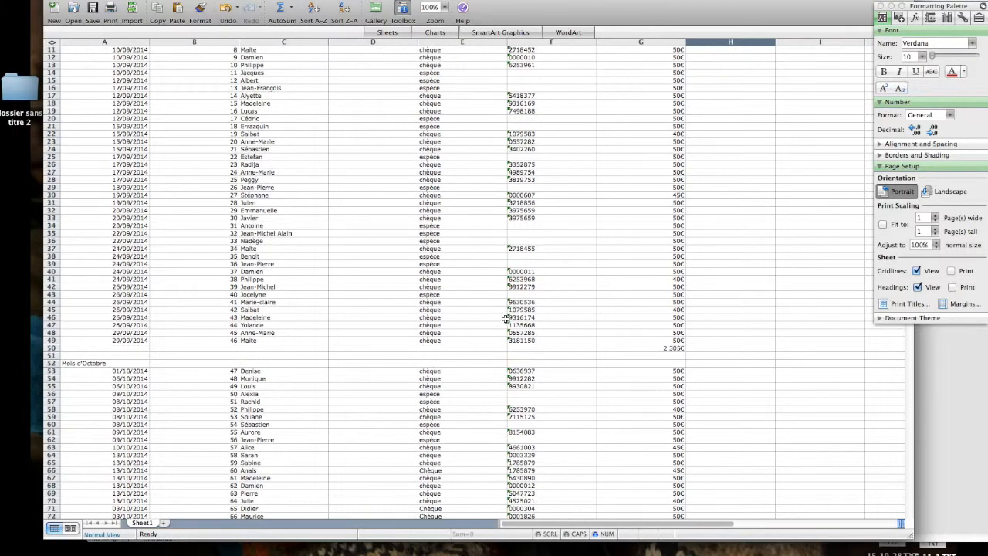